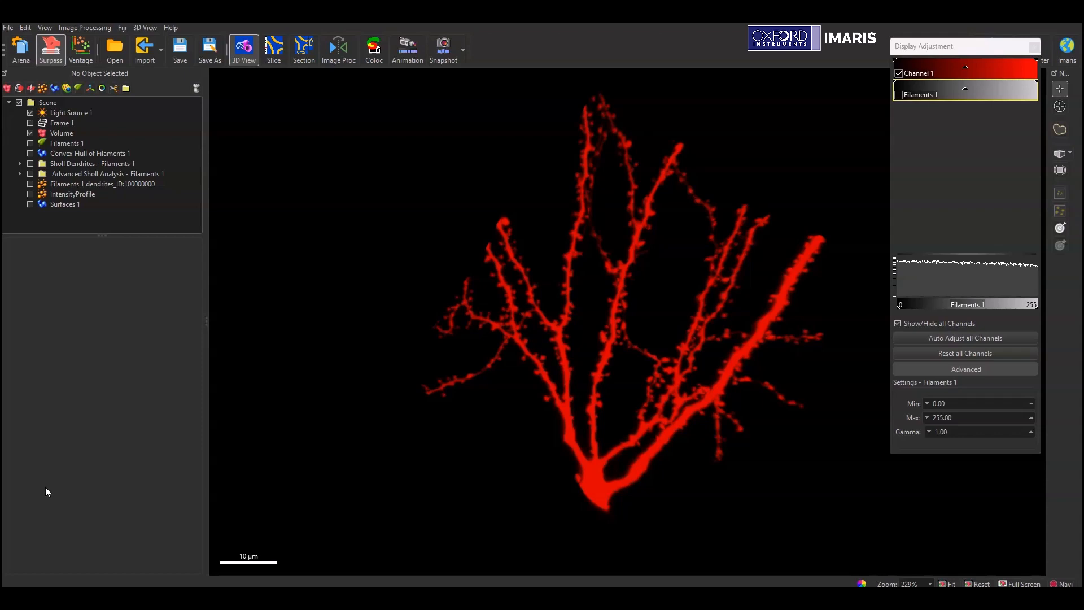
Display Surfaces 1 together with the volume in an enlarged 3D view of the neuron
{"action": "scroll", "coordinate": [649, 351], "scroll_direction": "up", "scroll_amount": 1}
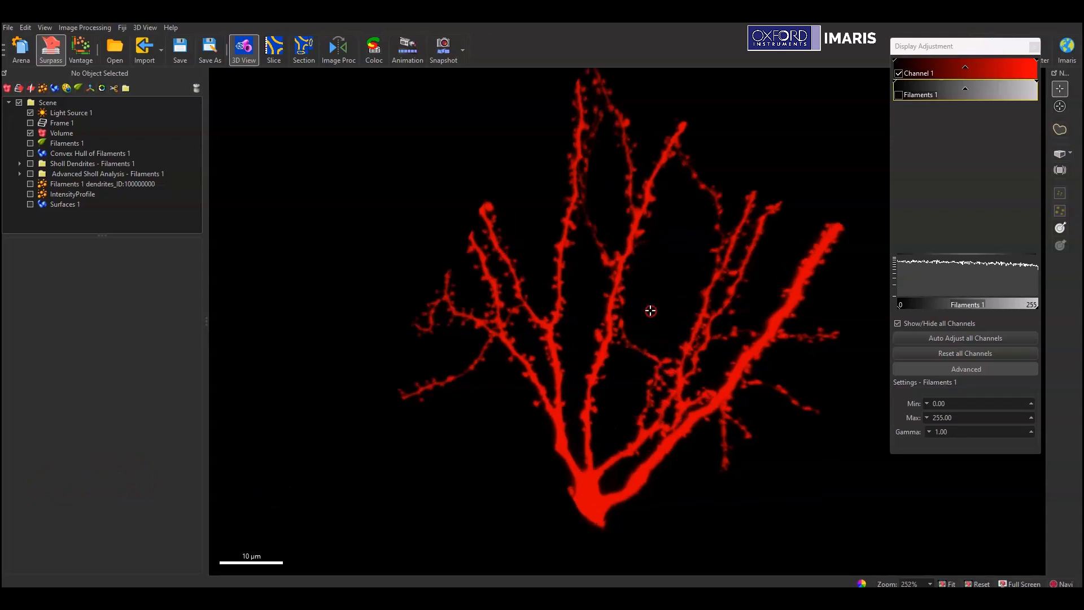
{"action": "right_click_drag", "start_coordinate": [650, 311], "coordinate": [644, 329]}
{"action": "left_click", "coordinate": [30, 204]}
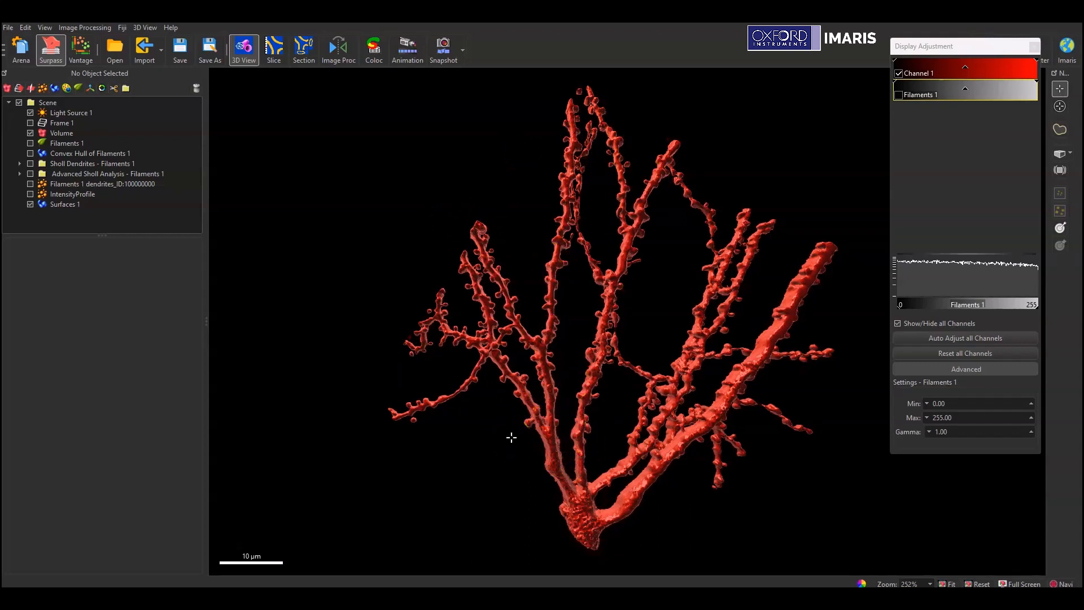
Enable Transparent Background in the snapshot preferences, keeping TIFF as the file type
{"action": "left_click", "coordinate": [464, 52]}
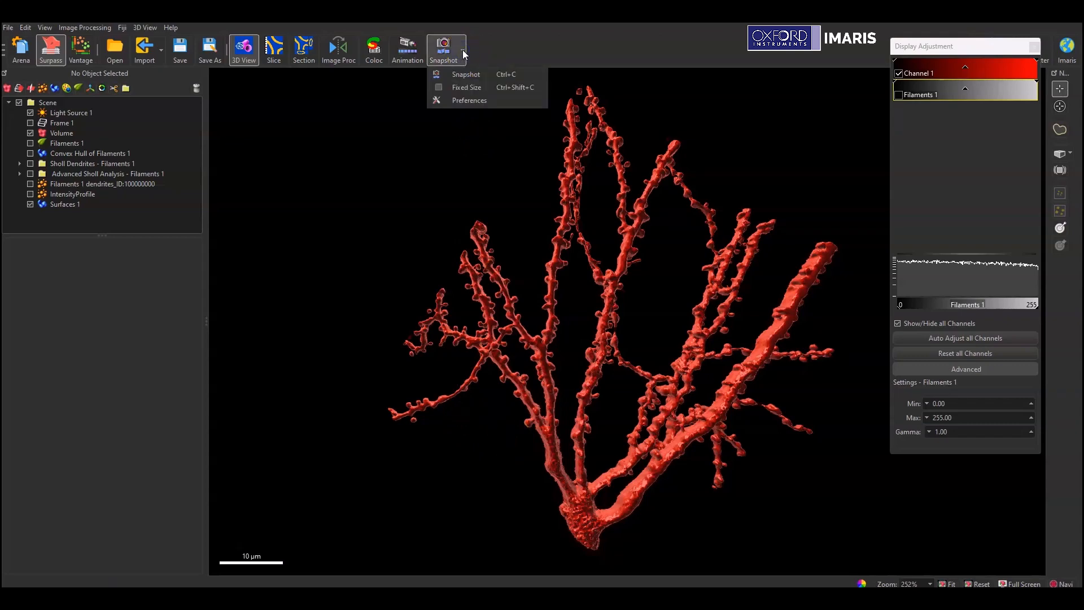
{"action": "left_click", "coordinate": [458, 102]}
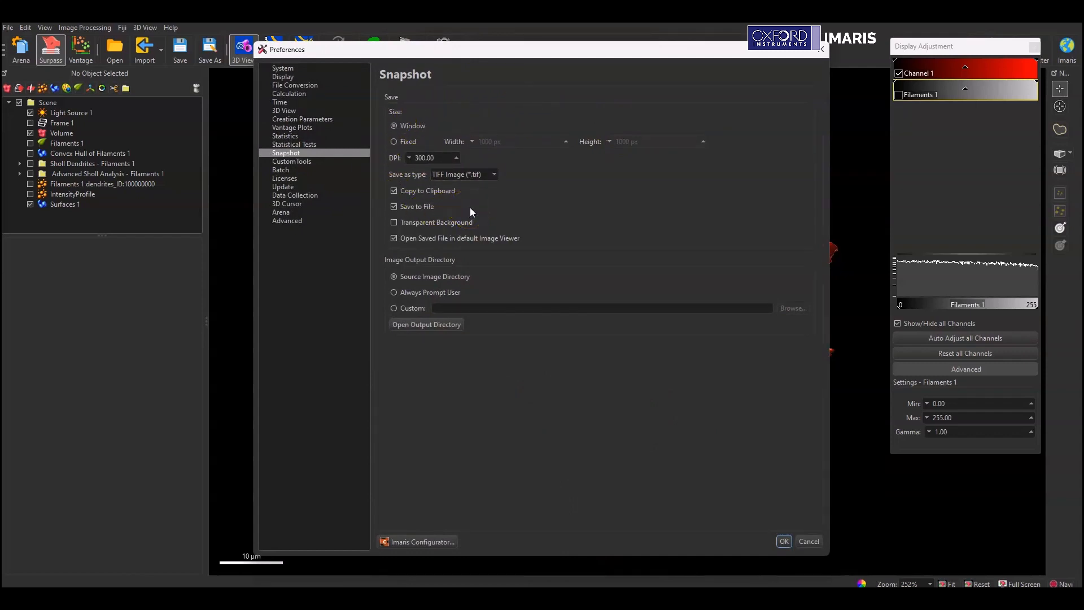
{"action": "left_click", "coordinate": [495, 174]}
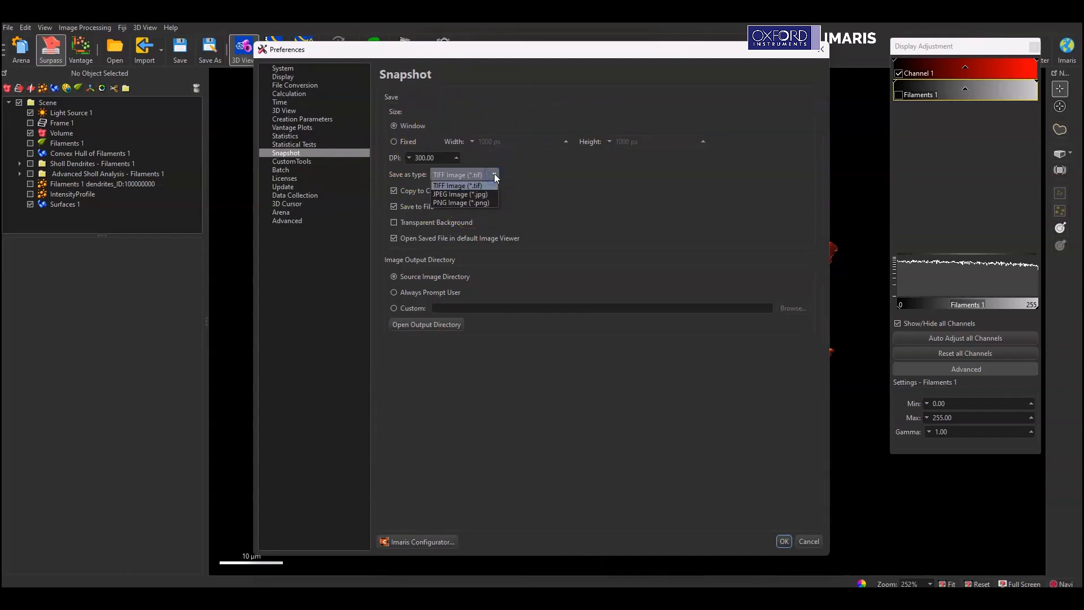
{"action": "left_click", "coordinate": [496, 175]}
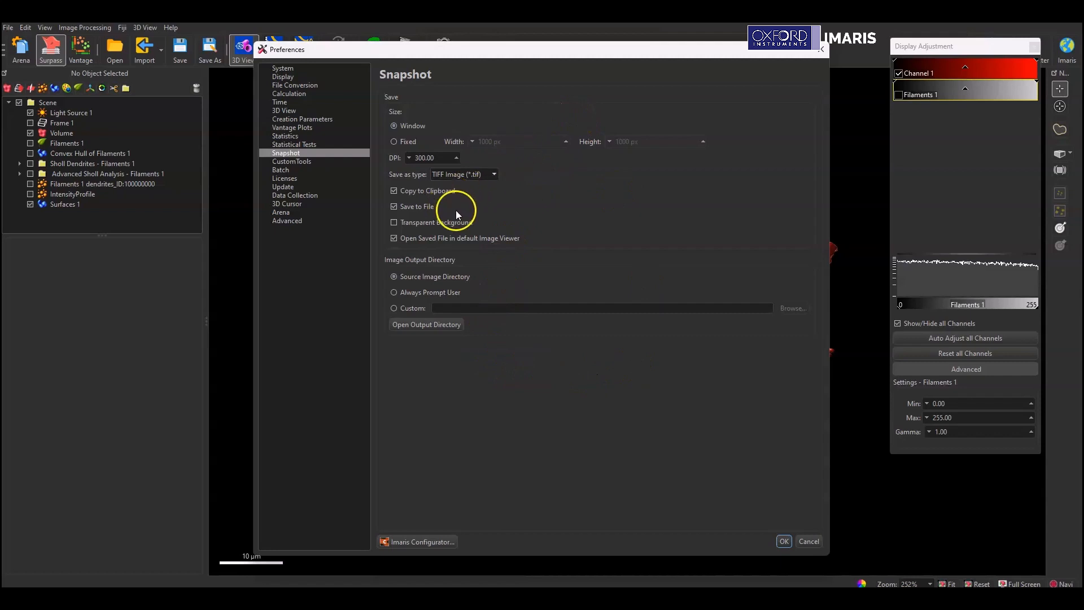
{"action": "left_click", "coordinate": [428, 222]}
{"action": "left_click", "coordinate": [784, 541]}
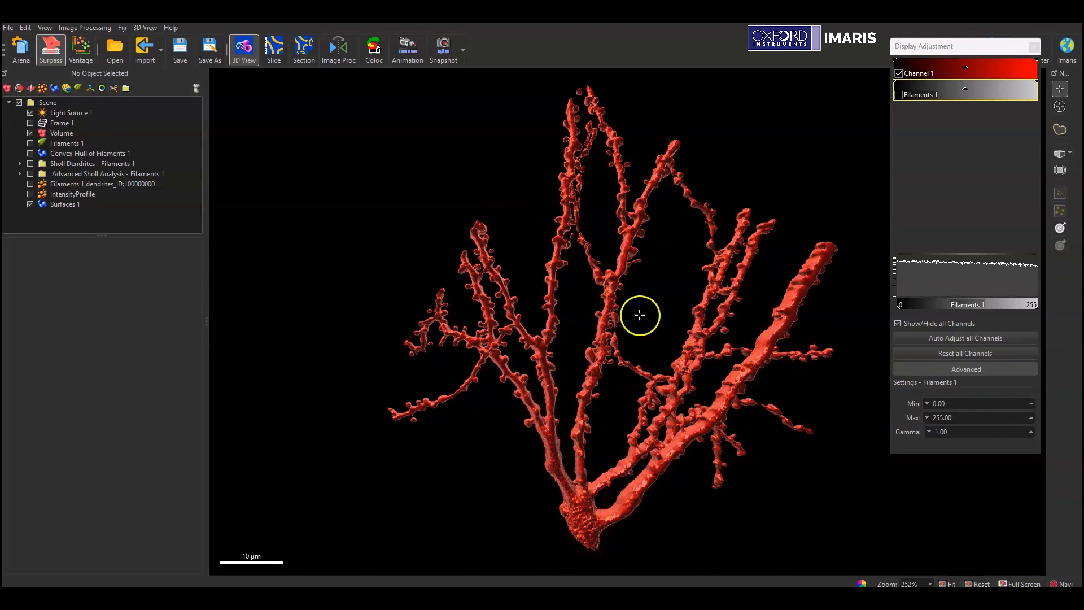
Clear the Display Adjustment window from the 3D view and widen the scene and properties area
{"action": "left_click_drag", "start_coordinate": [935, 47], "coordinate": [600, 62]}
{"action": "left_click", "coordinate": [699, 63]}
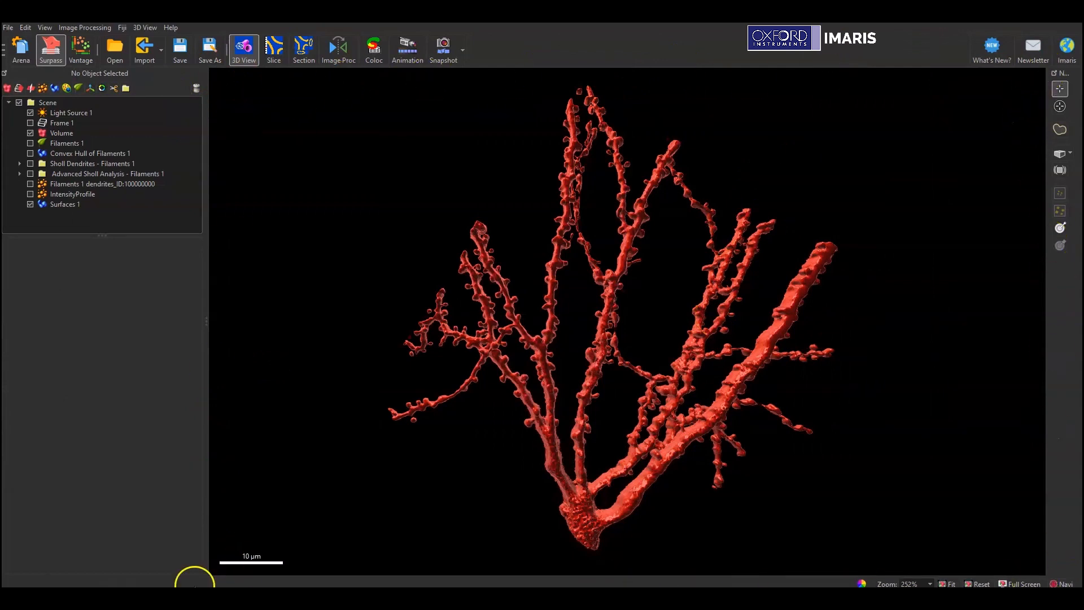
{"action": "left_click_drag", "start_coordinate": [205, 317], "coordinate": [392, 318]}
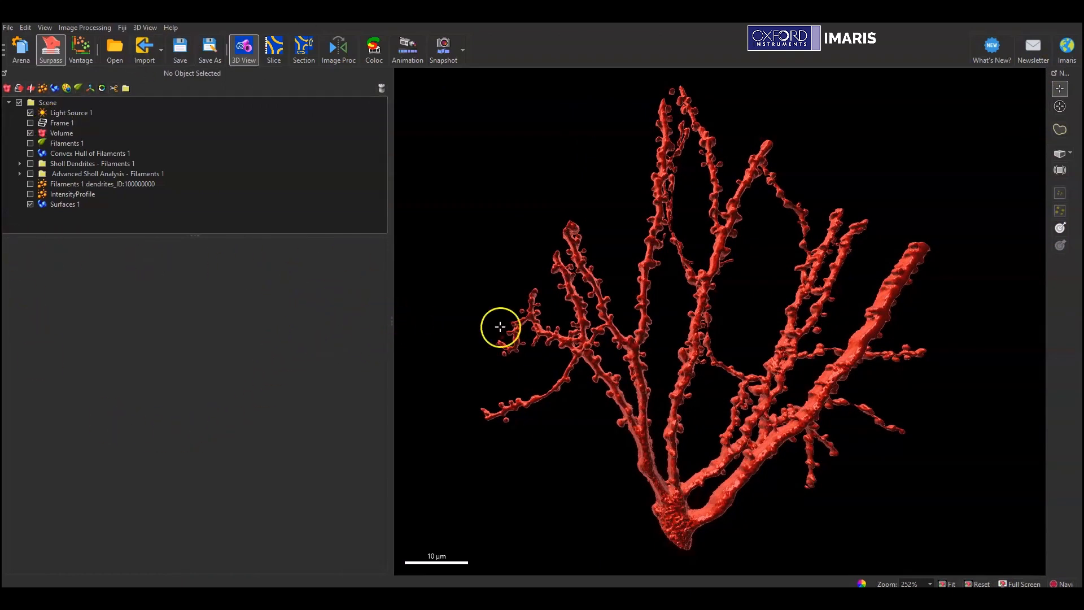
Tilt and recentre the neuron surface in the 3D view, and take a snapshot of it
{"action": "right_click_drag", "start_coordinate": [716, 329], "coordinate": [764, 317]}
{"action": "left_click_drag", "start_coordinate": [885, 335], "coordinate": [775, 266]}
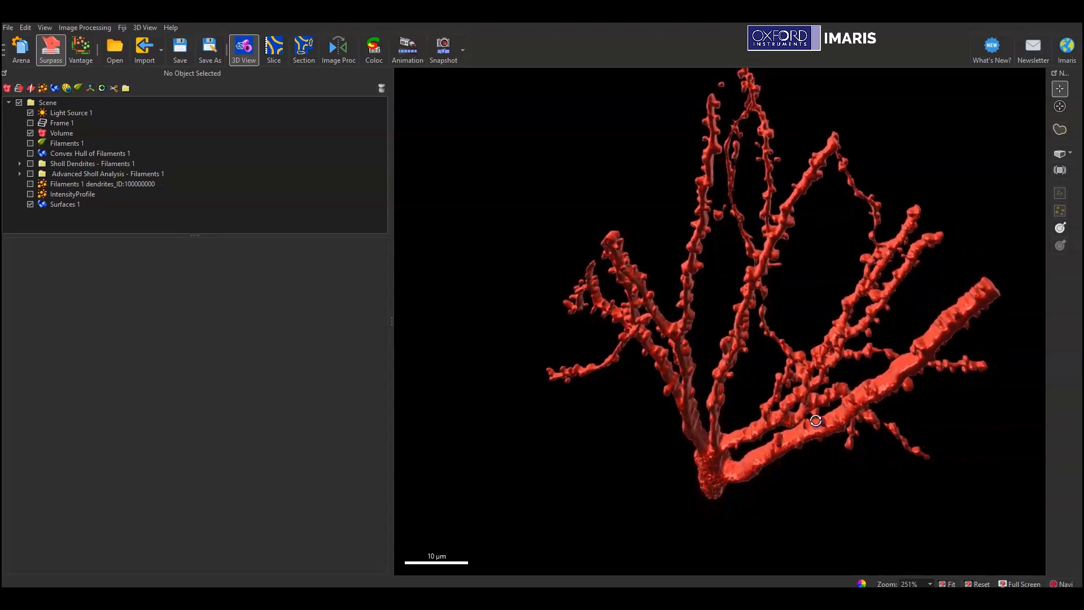
{"action": "right_click_drag", "start_coordinate": [775, 259], "coordinate": [743, 293]}
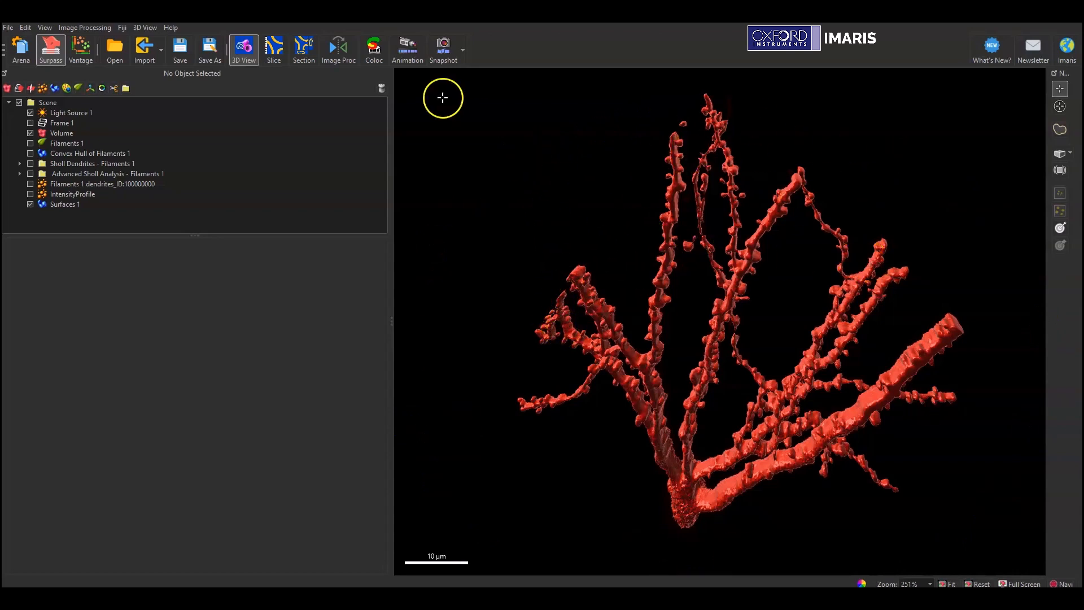
{"action": "left_click", "coordinate": [445, 52]}
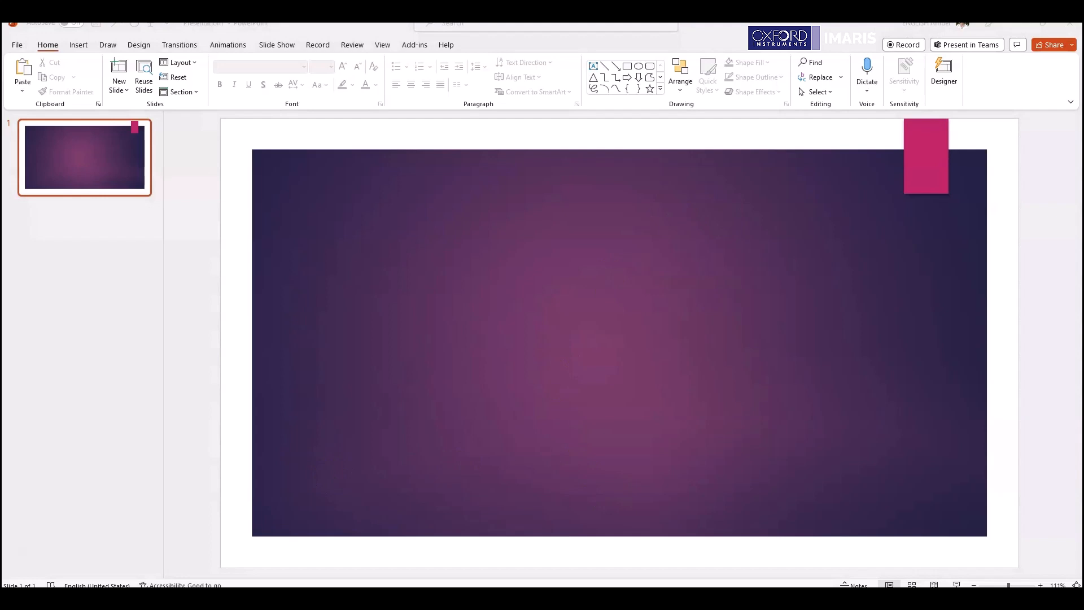
Place the transparent snapshot on the PowerPoint slide, shrink it into the upper-left area, and return to Imaris
{"action": "left_click_drag", "start_coordinate": [6, 226], "coordinate": [505, 254]}
{"action": "left_click_drag", "start_coordinate": [644, 332], "coordinate": [408, 249]}
{"action": "left_click", "coordinate": [559, 314]}
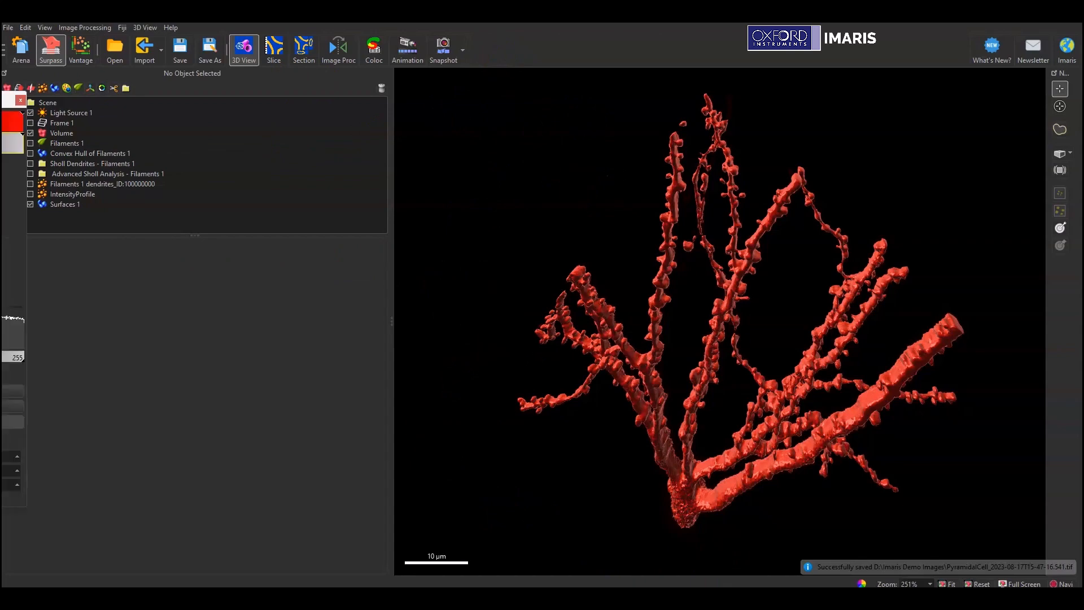
{"action": "left_click_drag", "start_coordinate": [0, 105], "coordinate": [0, 110]}
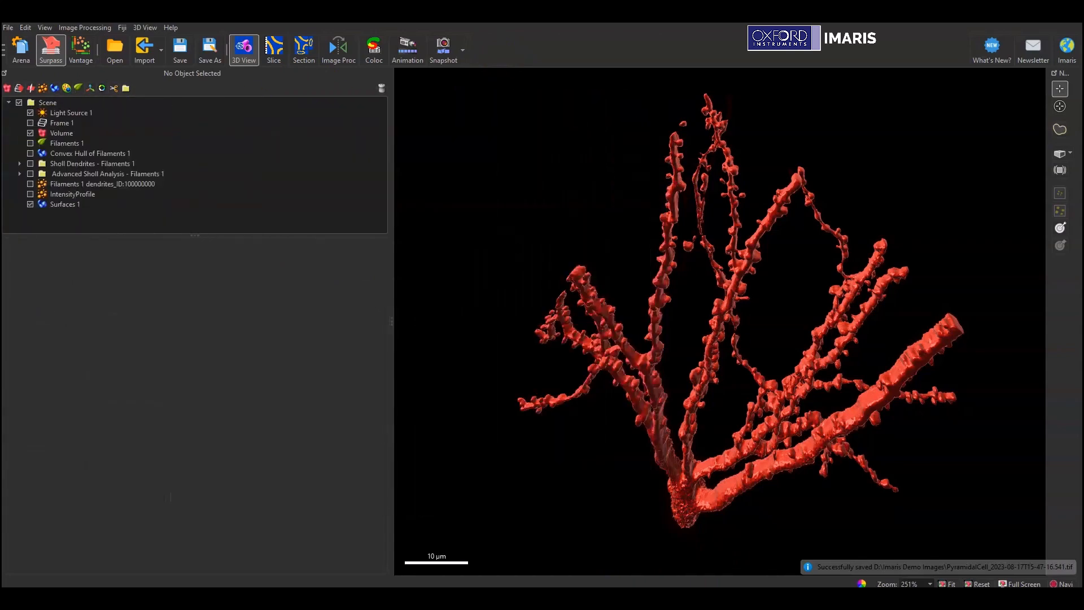
Set Background Color 2 to white (#fefefe) in the Display preferences
{"action": "left_click", "coordinate": [8, 27]}
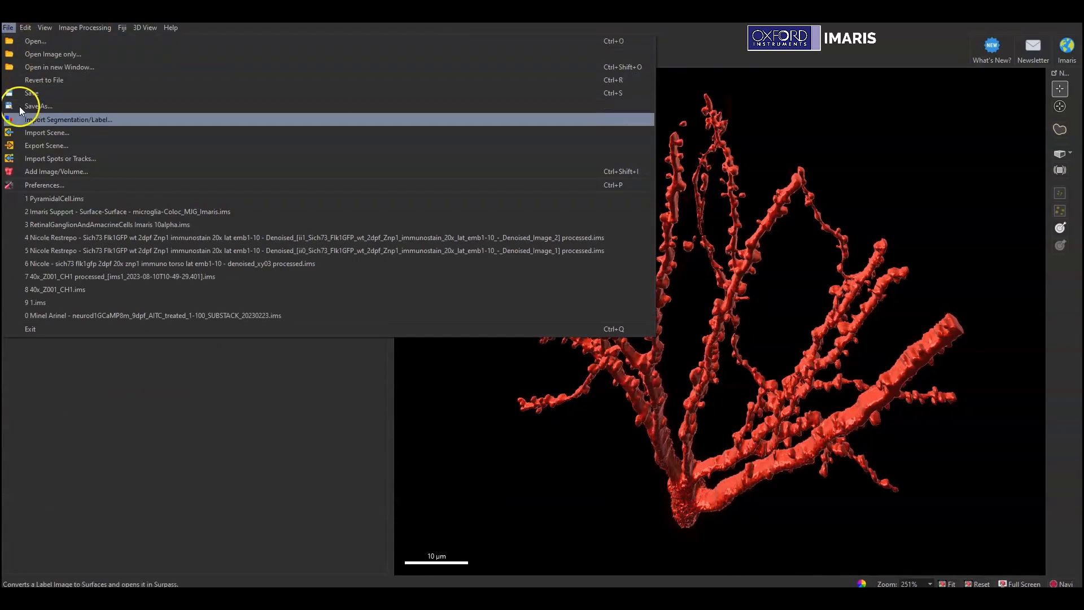
{"action": "left_click", "coordinate": [37, 184]}
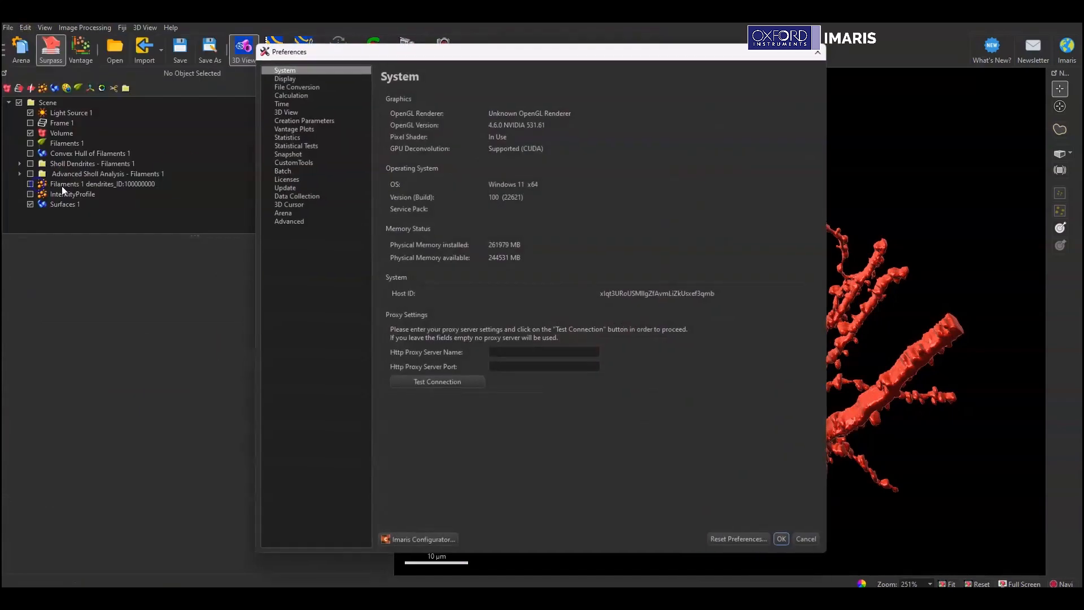
{"action": "left_click", "coordinate": [281, 76]}
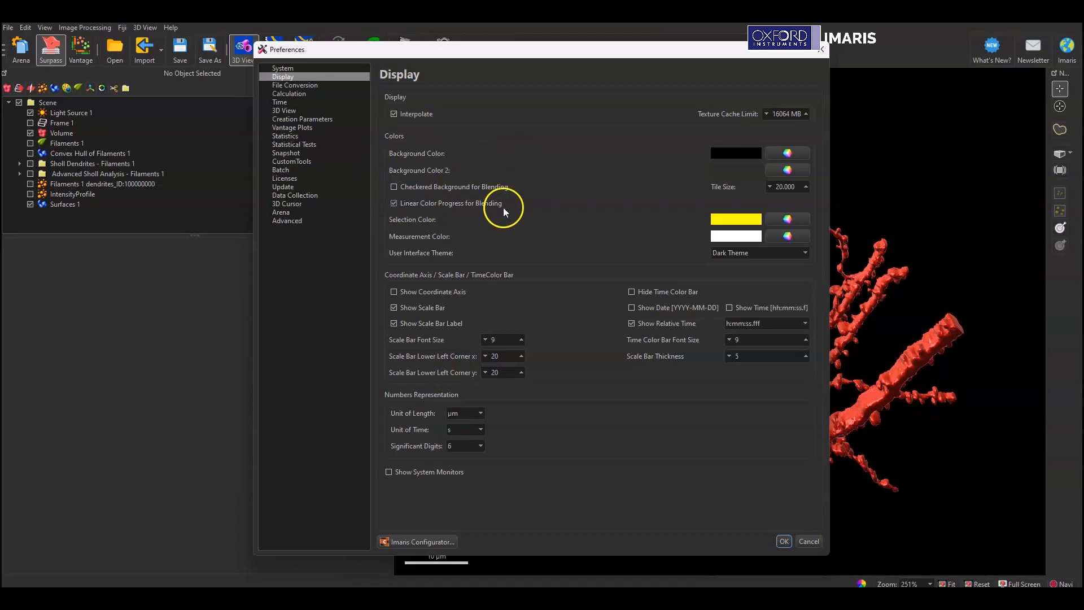
{"action": "left_click", "coordinate": [784, 171]}
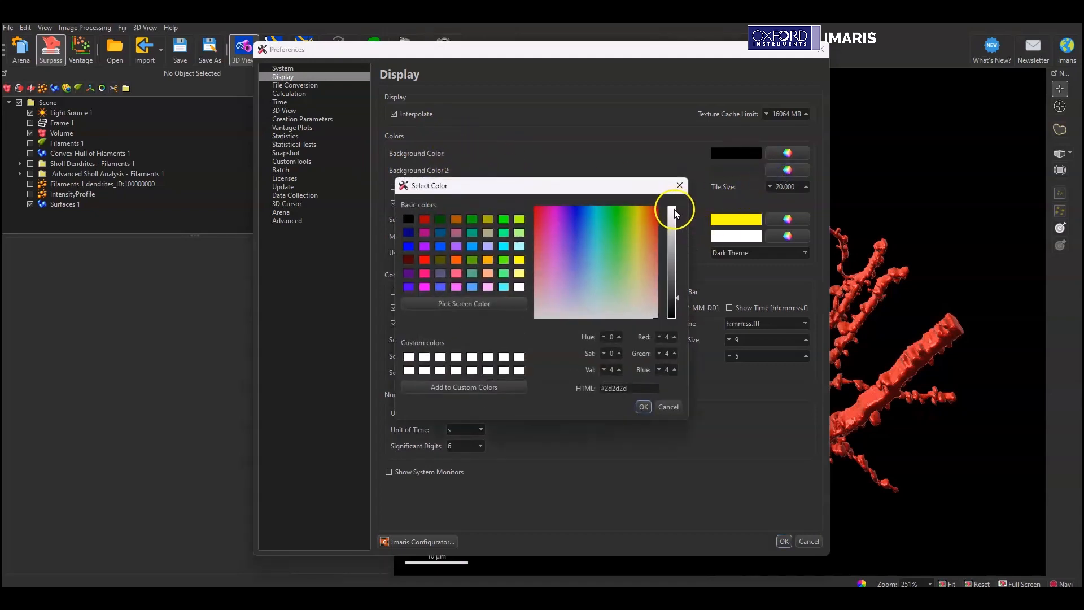
{"action": "left_click", "coordinate": [676, 210]}
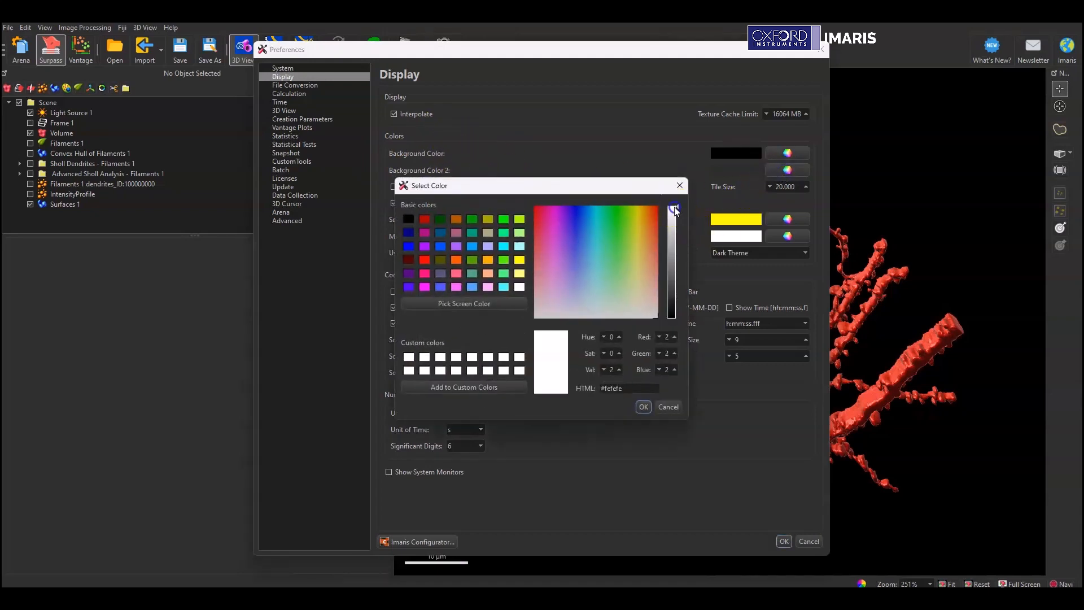
{"action": "left_click", "coordinate": [644, 407]}
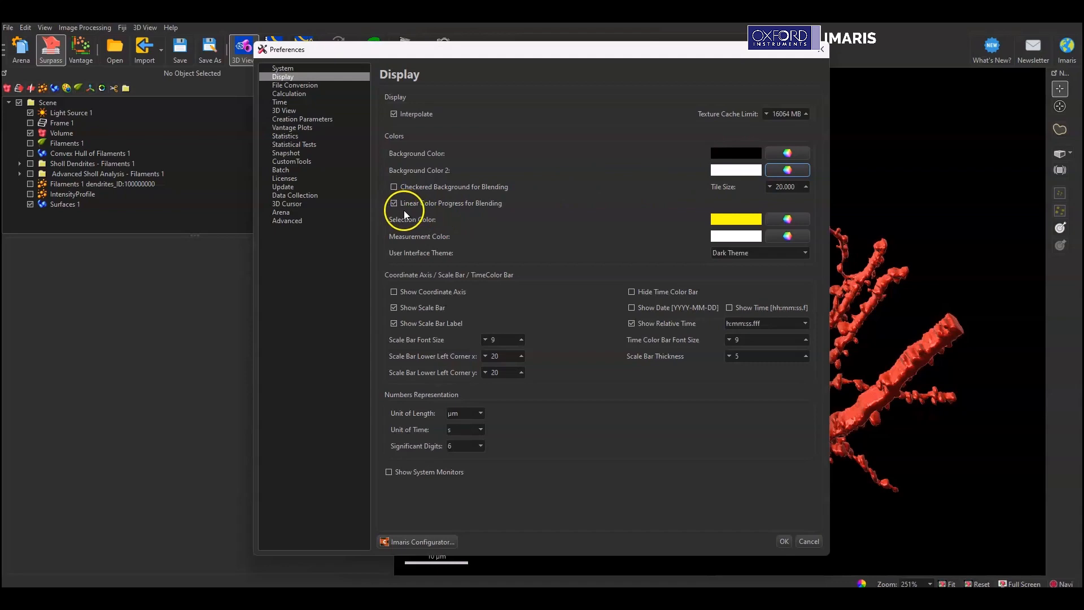
{"action": "left_click", "coordinate": [783, 539]}
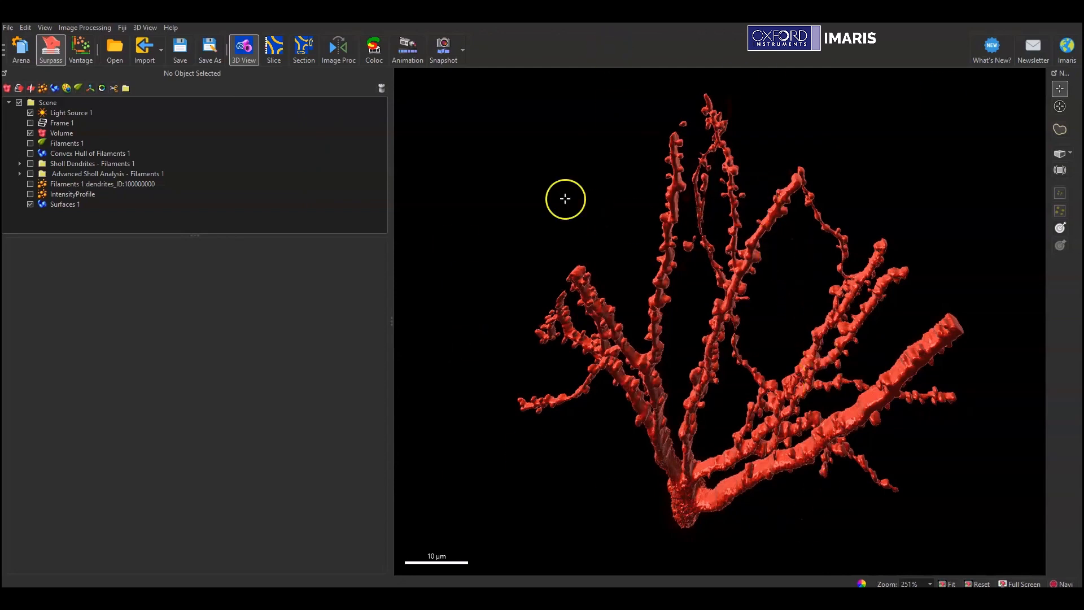
Hide the Volume, check that Transparent Background is enabled for snapshots, and capture the surface on the gradient background
{"action": "left_click", "coordinate": [30, 134]}
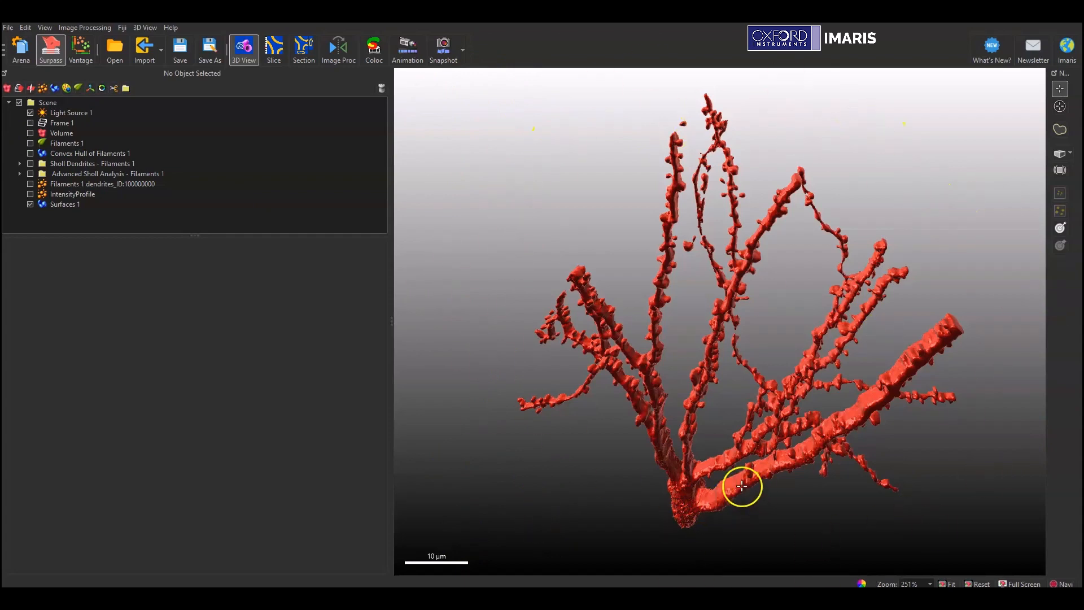
{"action": "left_click", "coordinate": [462, 51]}
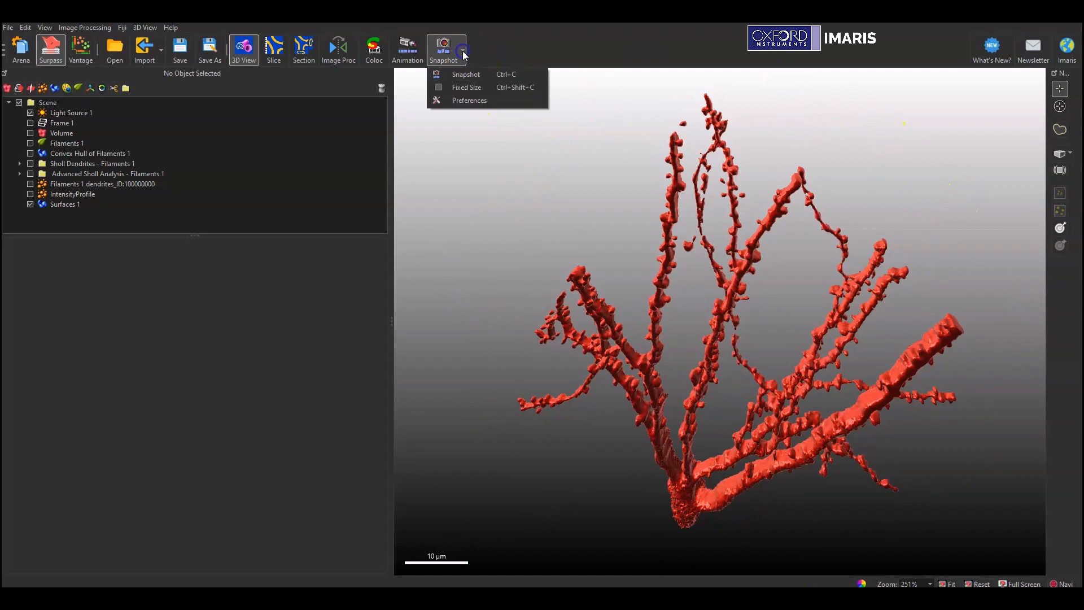
{"action": "left_click", "coordinate": [479, 100]}
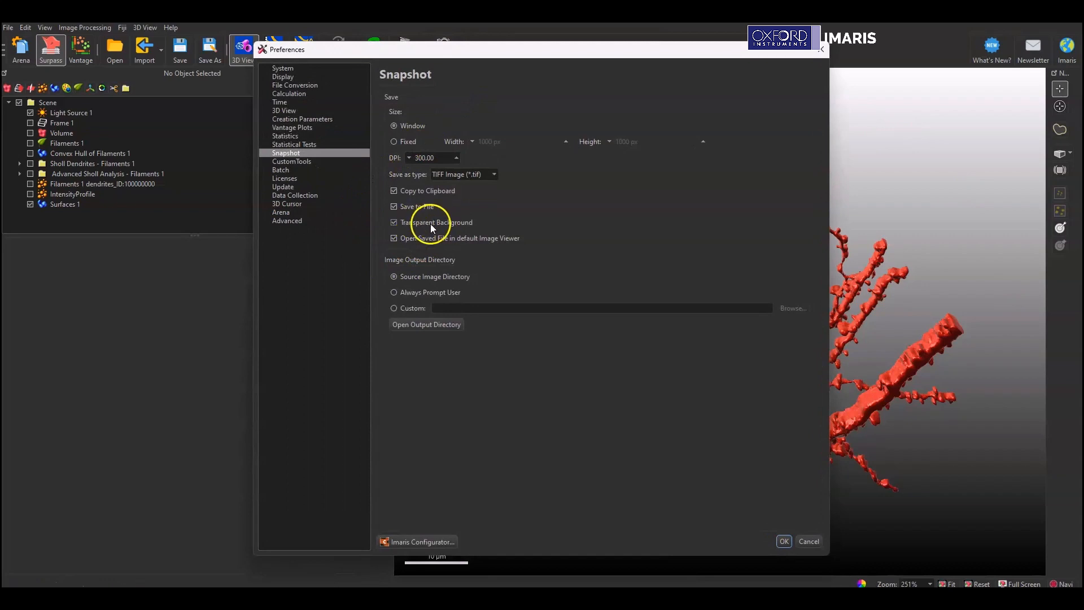
{"action": "left_click", "coordinate": [785, 541]}
{"action": "left_click", "coordinate": [443, 48]}
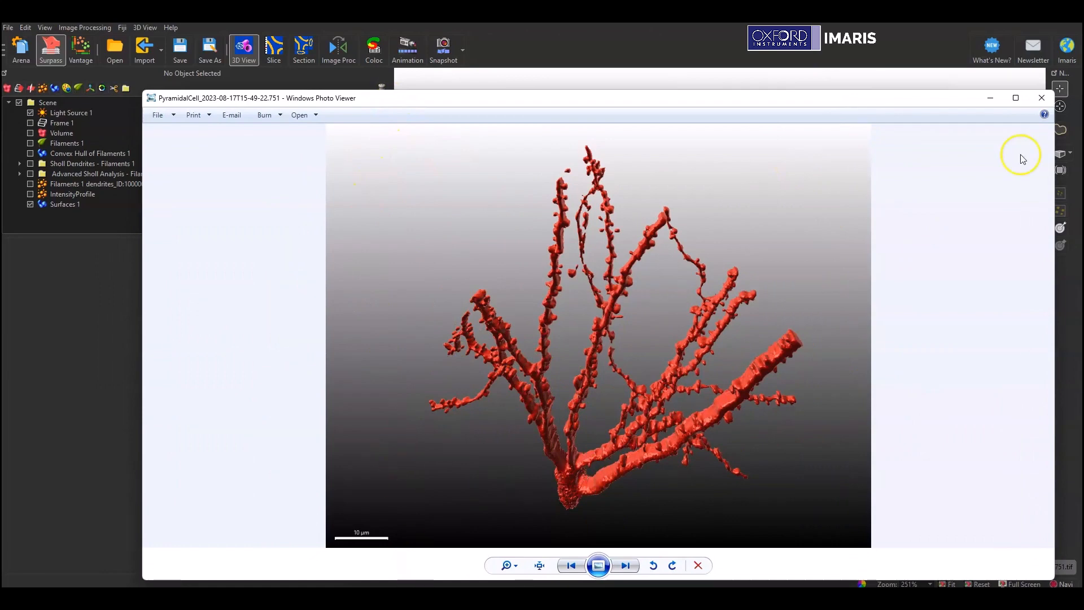
Paste the gradient-background snapshot onto the PowerPoint slide beside the first image, scaled to a similar size, and return to Imaris
{"action": "left_click", "coordinate": [991, 98]}
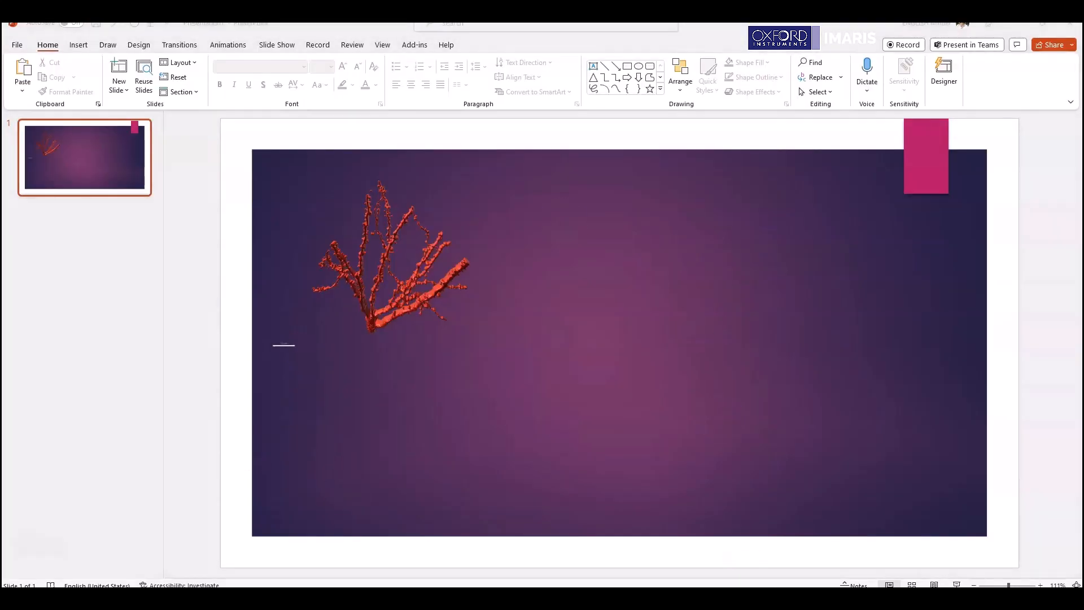
{"action": "left_click", "coordinate": [382, 255]}
{"action": "key", "text": "ctrl+v"}
{"action": "left_click_drag", "start_coordinate": [649, 334], "coordinate": [654, 243]}
{"action": "left_click", "coordinate": [870, 311]}
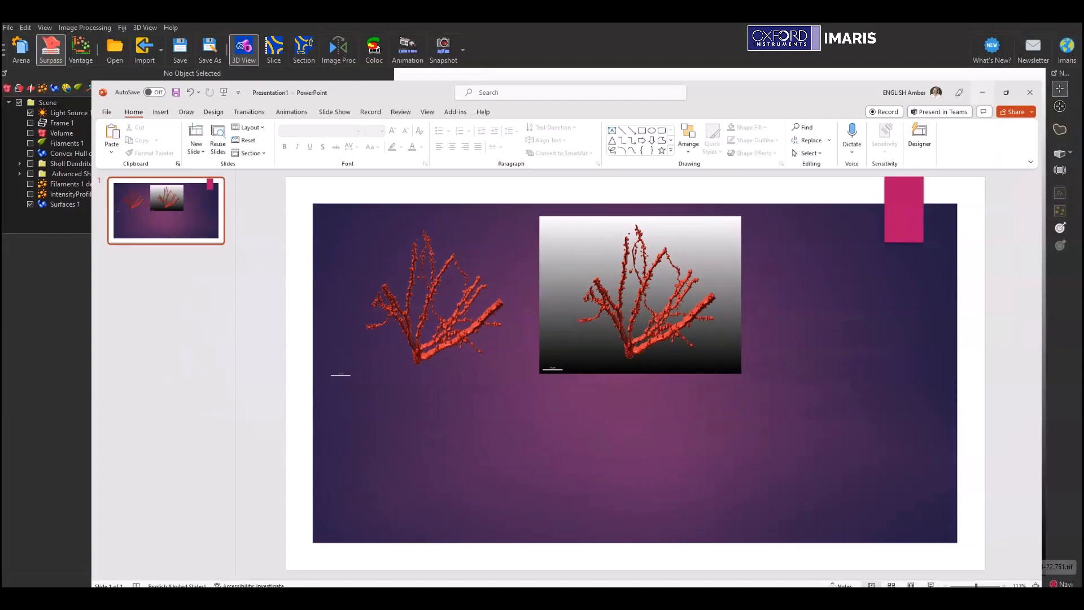
{"action": "left_click", "coordinate": [983, 93]}
Show the Volume again and apply the see-through grey material to Surfaces 1
{"action": "left_click", "coordinate": [28, 133]}
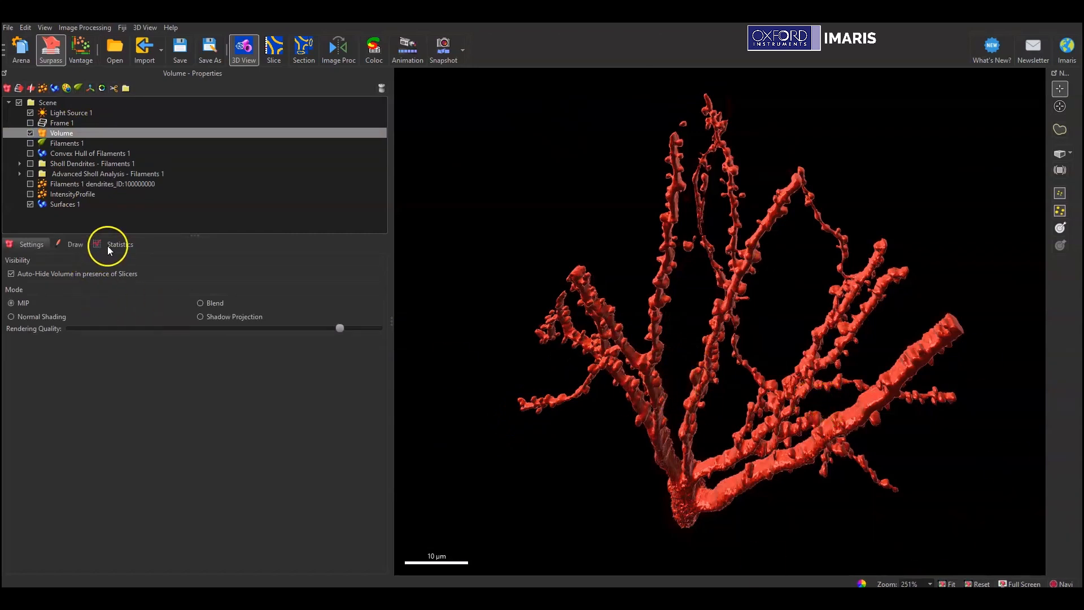
{"action": "left_click", "coordinate": [74, 203]}
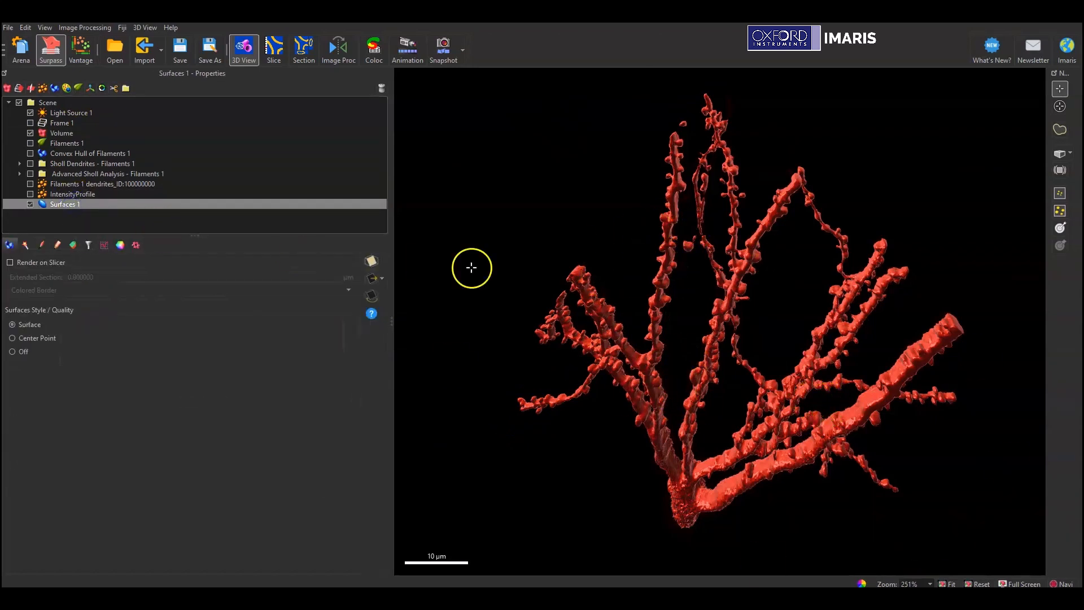
{"action": "left_click", "coordinate": [120, 245]}
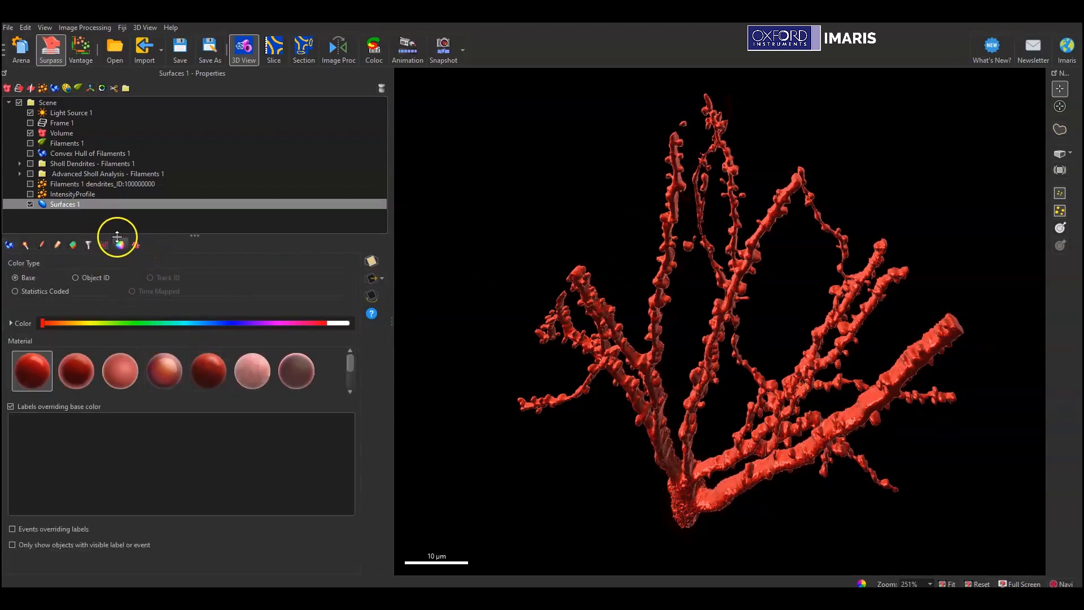
{"action": "scroll", "coordinate": [160, 370], "scroll_direction": "down", "scroll_amount": 1}
{"action": "left_click", "coordinate": [296, 351]}
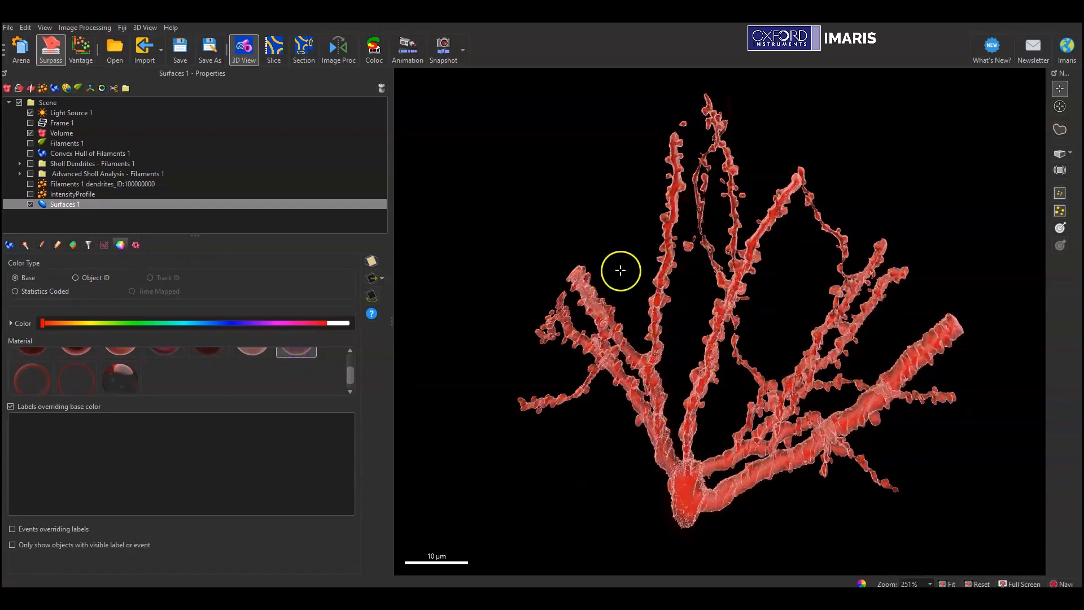
Take a snapshot of the semi-transparent surface with the volume inside, and switch to the PowerPoint slide
{"action": "key", "text": "ctrl+d"}
{"action": "left_click_drag", "start_coordinate": [764, 113], "coordinate": [0, 77]}
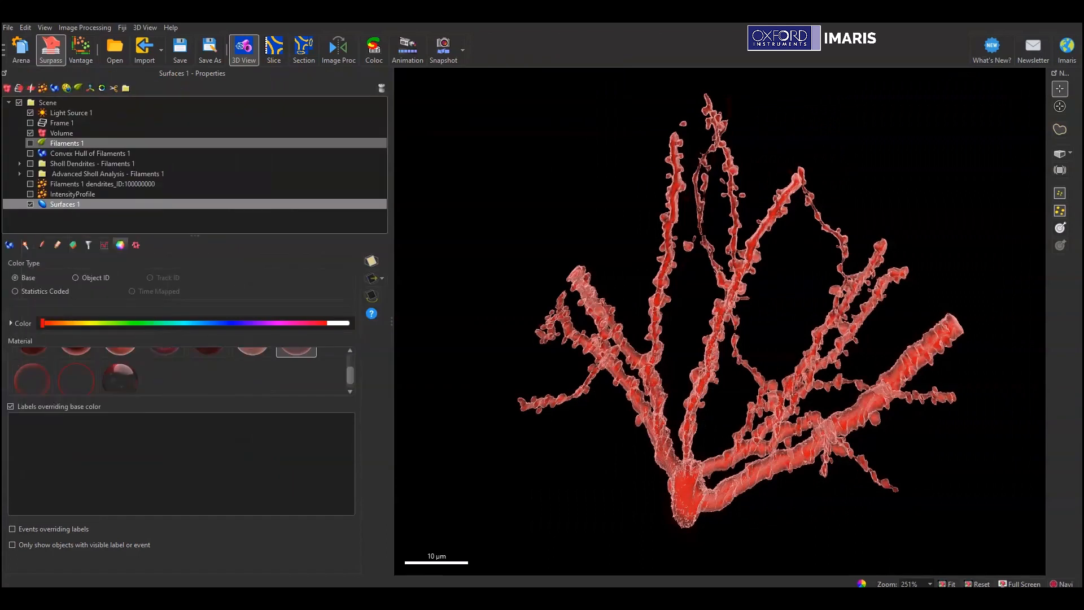
{"action": "left_click", "coordinate": [441, 58]}
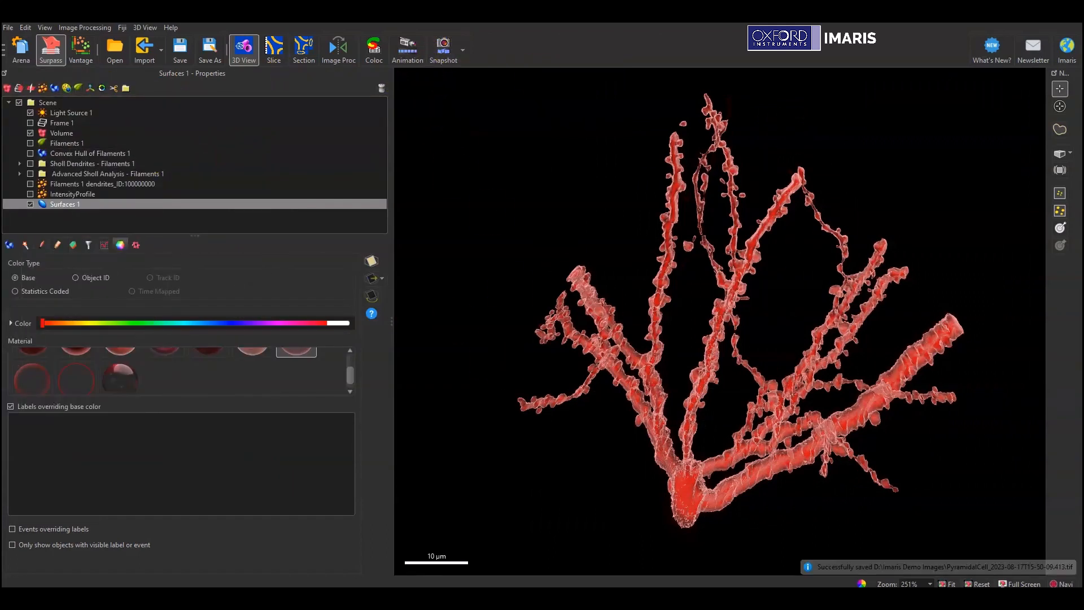
{"action": "left_click_drag", "start_coordinate": [0, 110], "coordinate": [718, 89]}
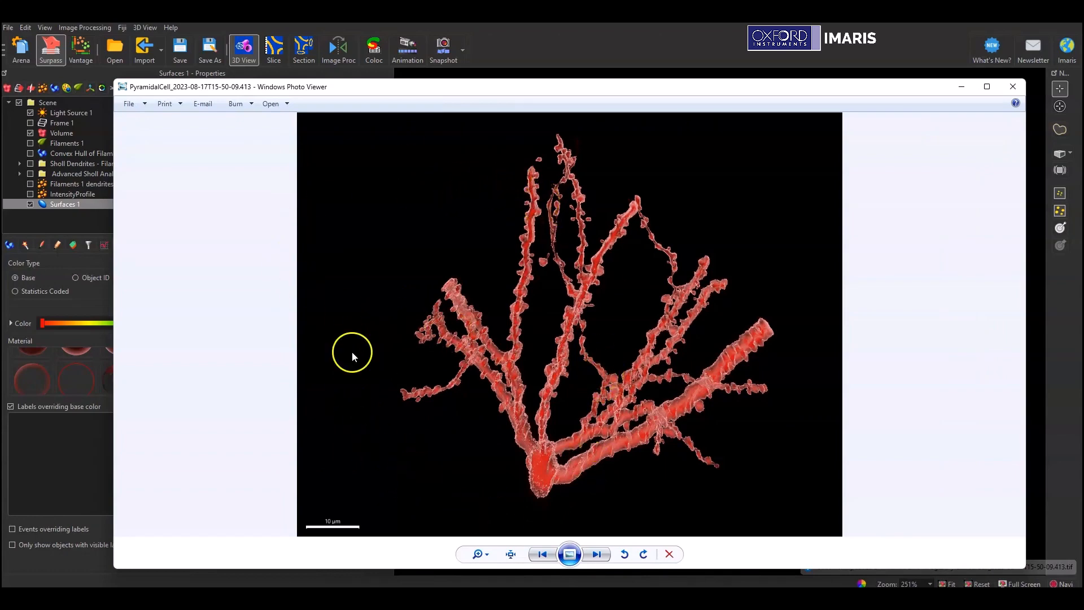
{"action": "left_click", "coordinate": [567, 556]}
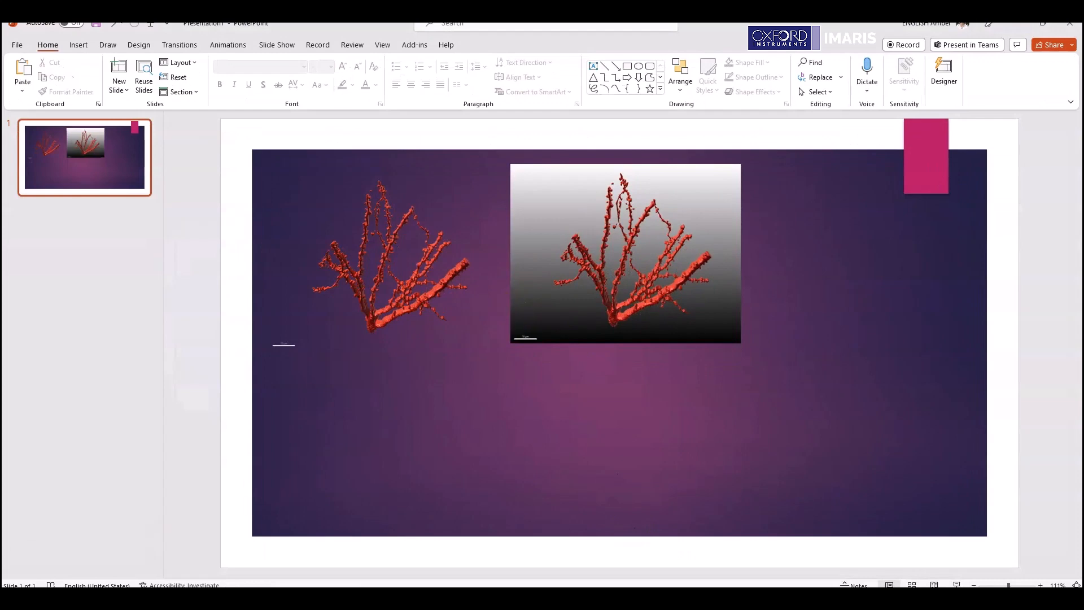
Paste the semi-transparent snapshot onto the slide beside the gradient image, return to Imaris and close the snapshot viewer
{"action": "left_click_drag", "start_coordinate": [873, 210], "coordinate": [897, 227]}
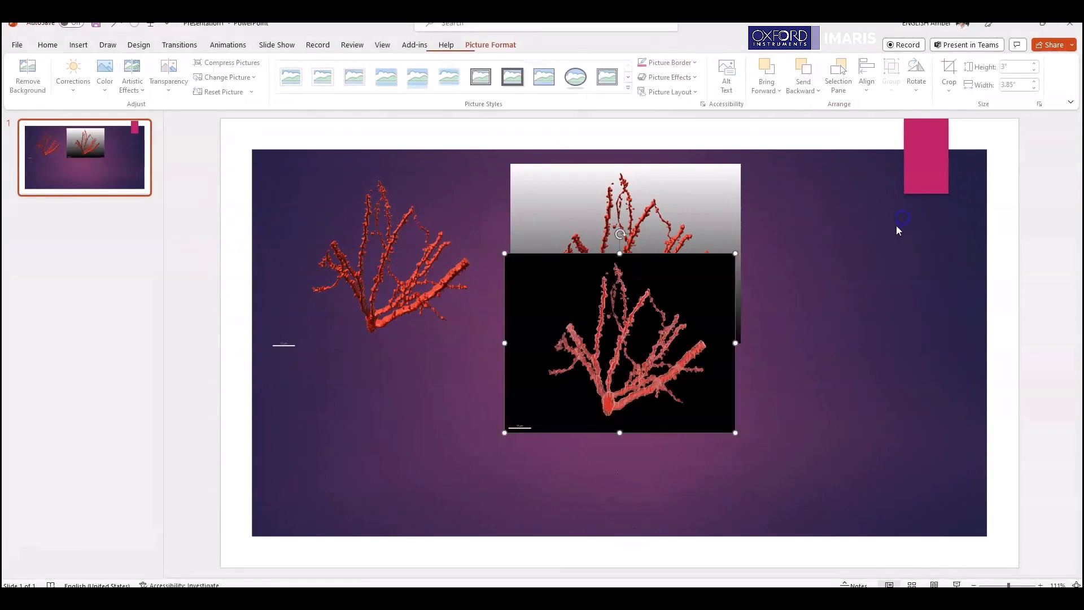
{"action": "left_click_drag", "start_coordinate": [649, 339], "coordinate": [896, 246]}
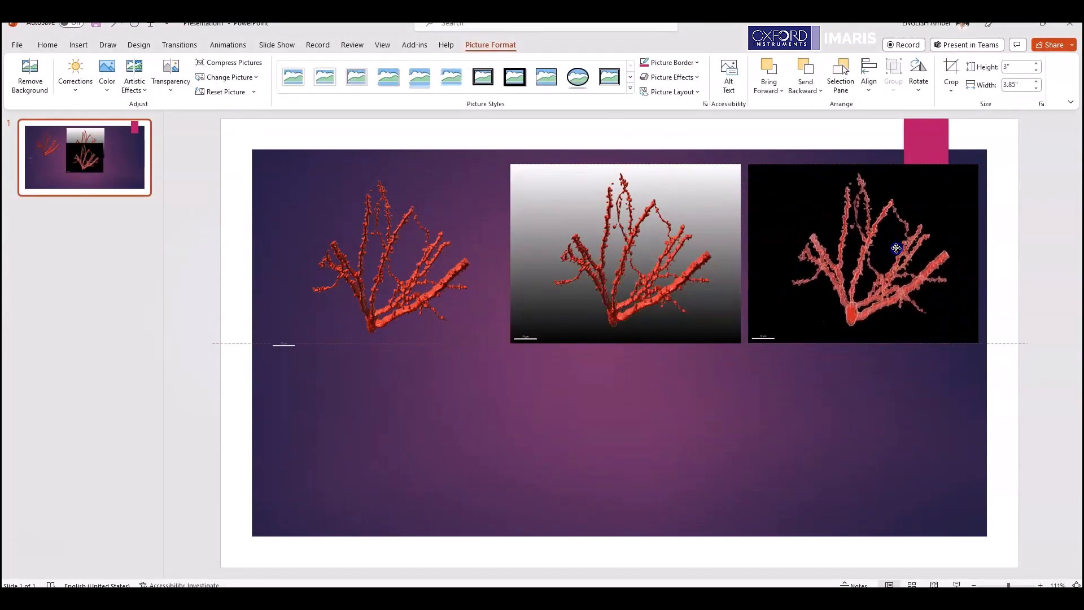
{"action": "left_click", "coordinate": [731, 448]}
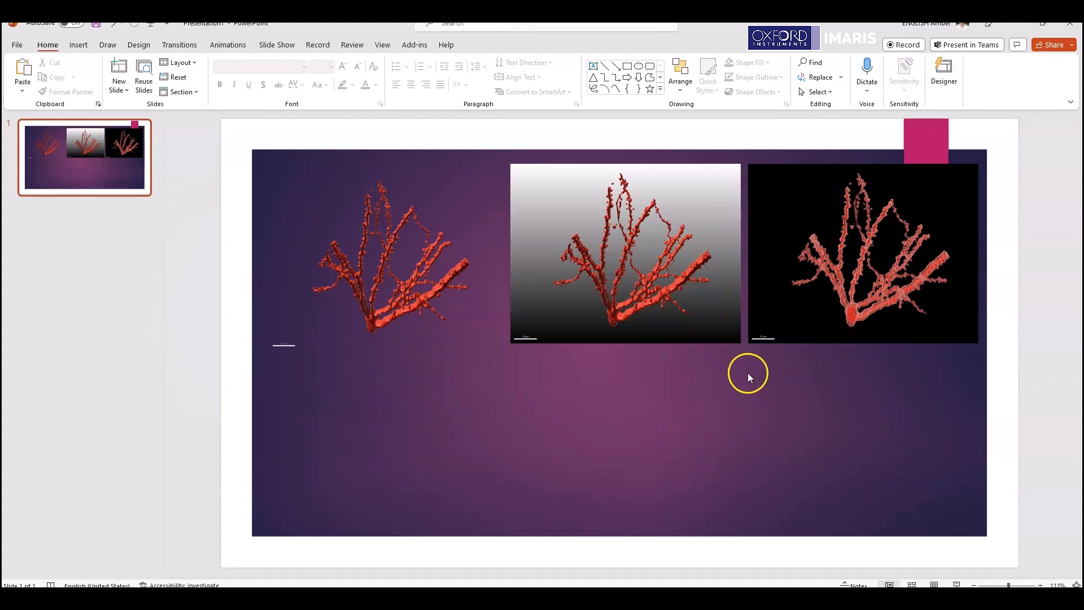
{"action": "left_click", "coordinate": [1016, 27]}
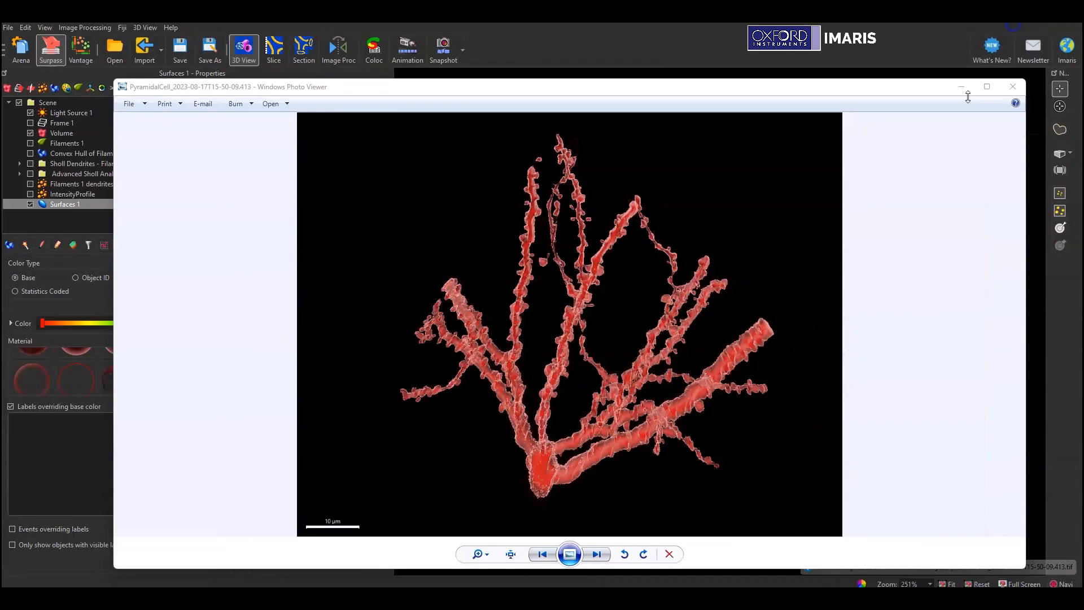
{"action": "left_click", "coordinate": [1014, 89]}
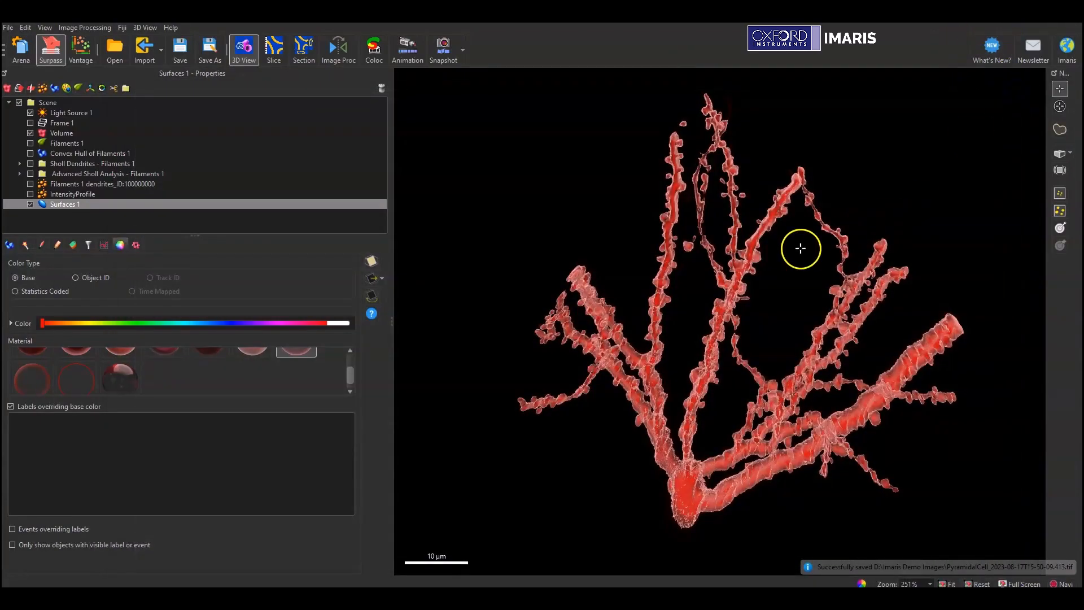
Hide Surfaces 1 and brighten the volume by lowering Channel 1's display maximum to about 209
{"action": "left_click", "coordinate": [31, 204]}
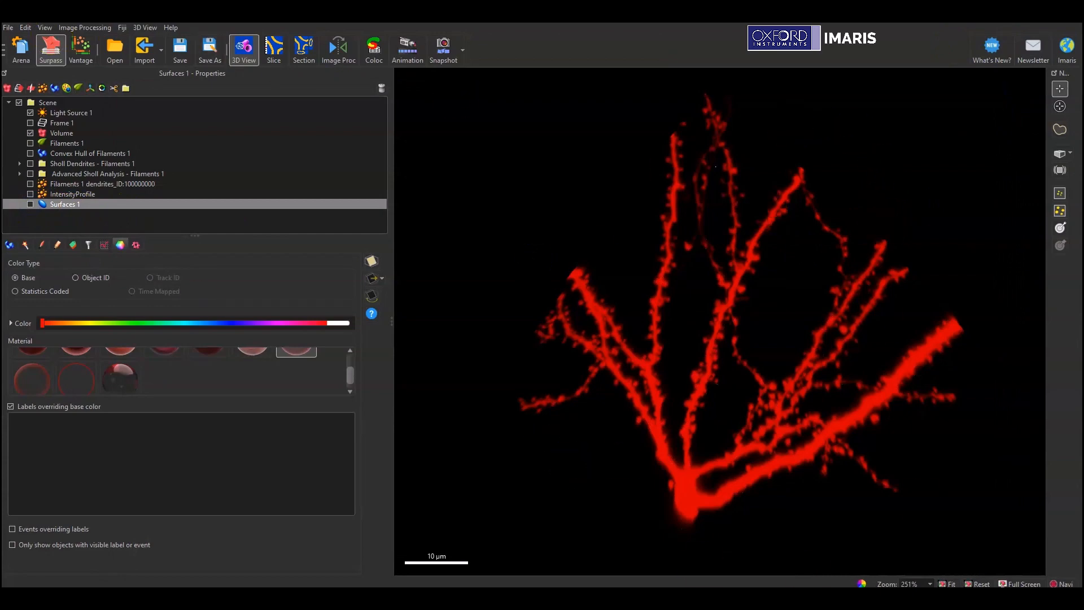
{"action": "left_click_drag", "start_coordinate": [0, 94], "coordinate": [991, 81]}
{"action": "left_click", "coordinate": [983, 97]}
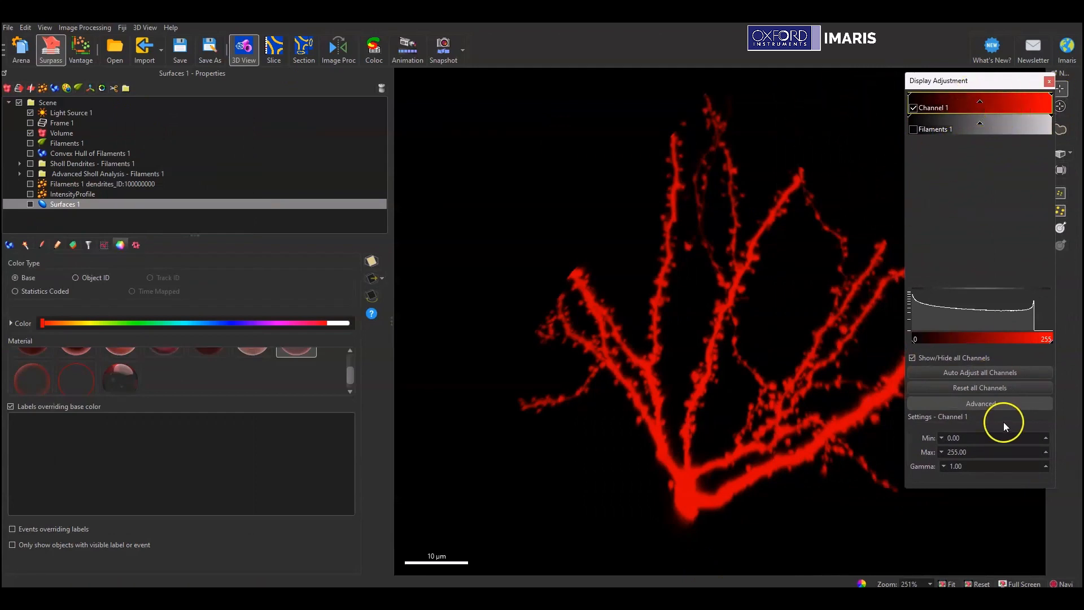
{"action": "left_click", "coordinate": [1010, 392]}
{"action": "left_click", "coordinate": [1016, 375]}
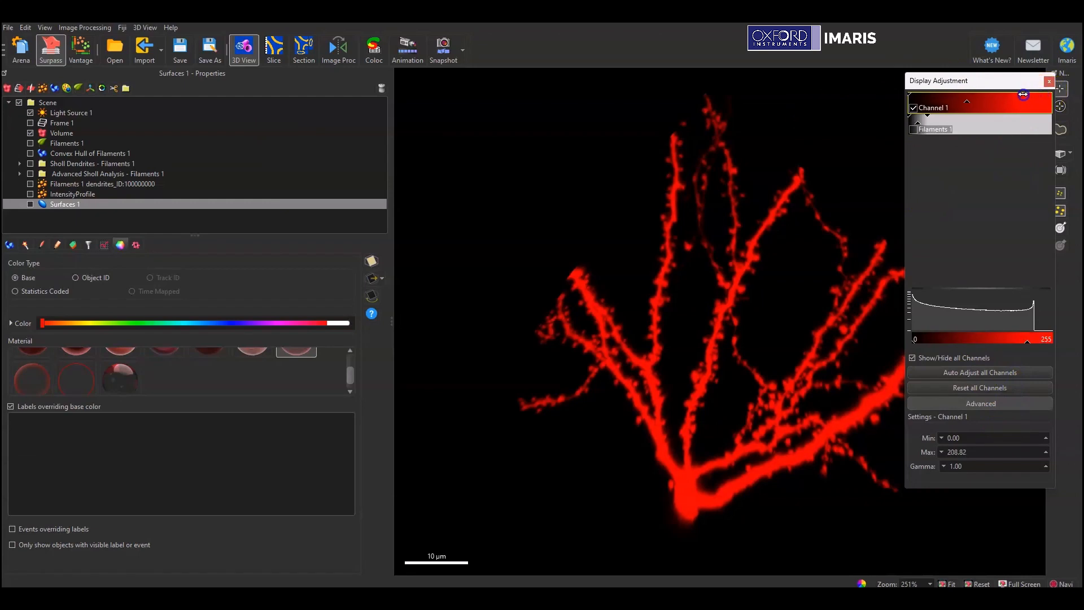
{"action": "left_click_drag", "start_coordinate": [1024, 94], "coordinate": [843, 85]}
{"action": "left_click", "coordinate": [876, 81]}
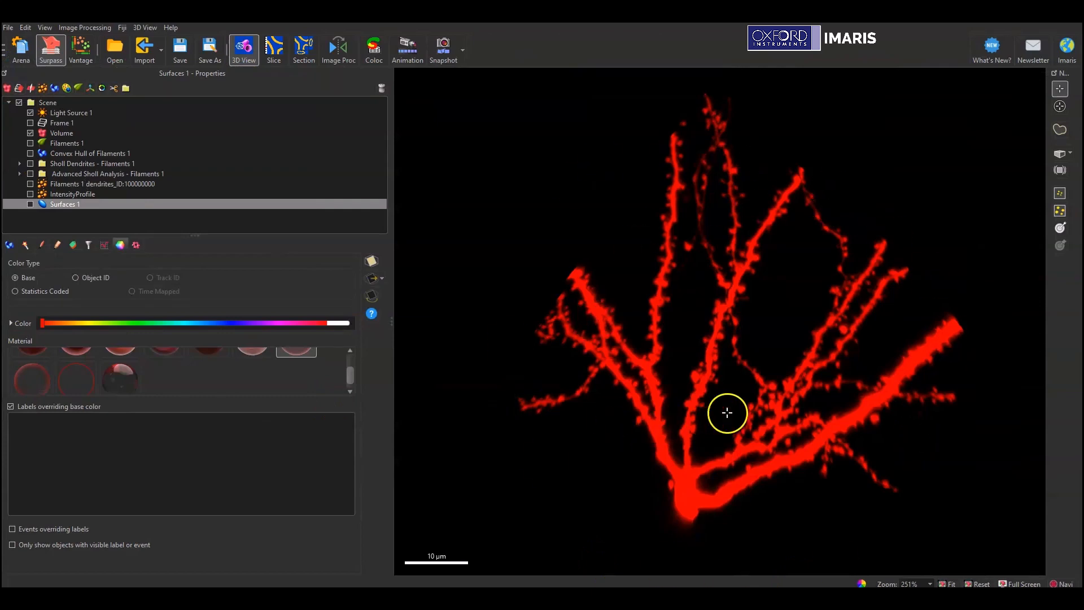
Rotate the neuron and reset the 3D view to reframe it, and widen the properties area beside it
{"action": "left_click_drag", "start_coordinate": [786, 419], "coordinate": [824, 278]}
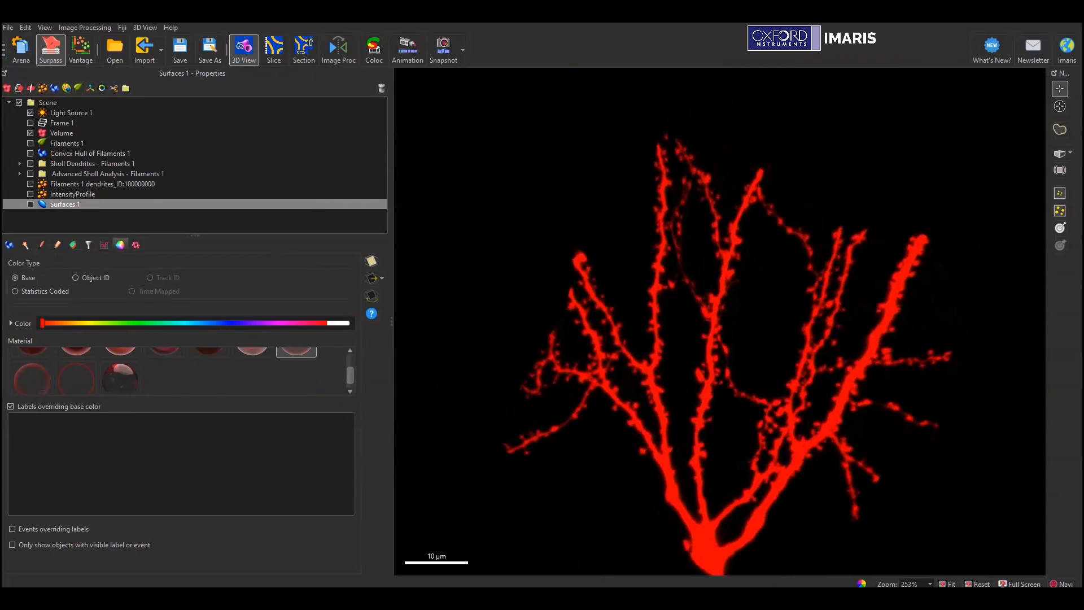
{"action": "left_click", "coordinate": [979, 584]}
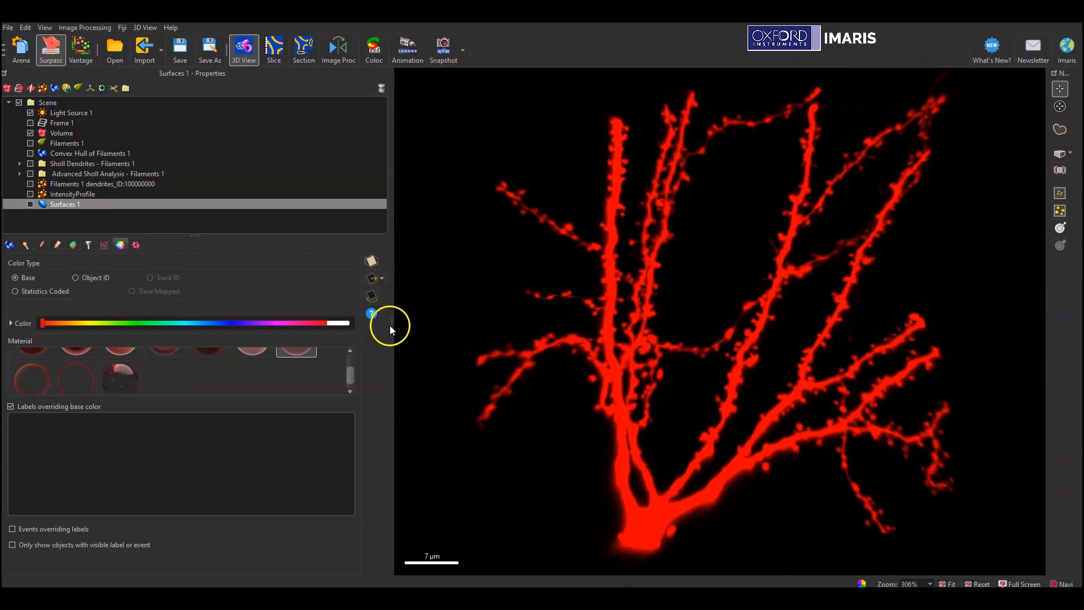
{"action": "left_click_drag", "start_coordinate": [392, 322], "coordinate": [84, 311]}
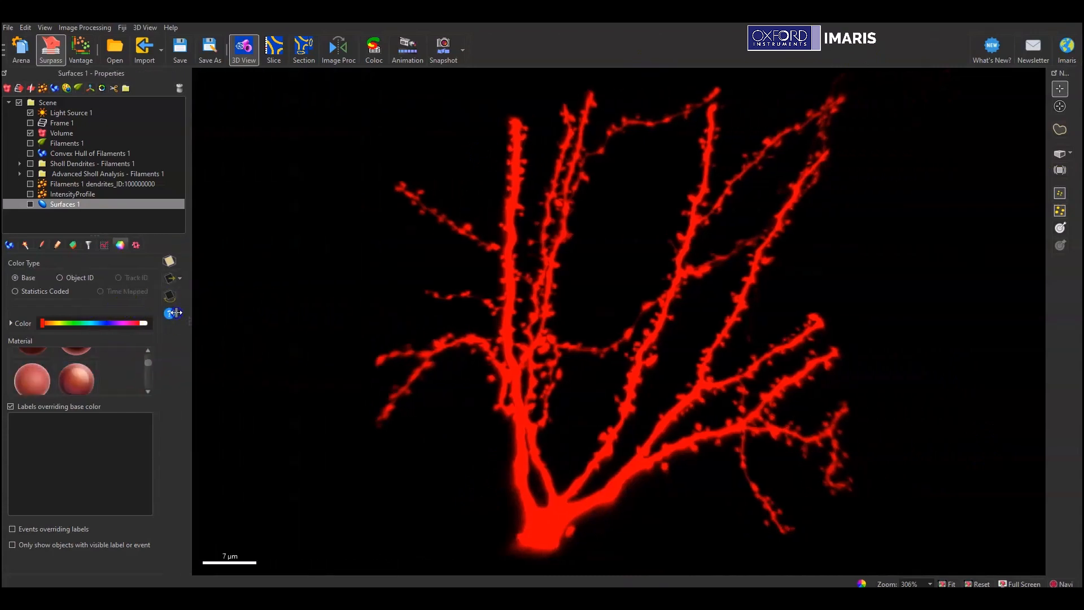
{"action": "left_click_drag", "start_coordinate": [176, 313], "coordinate": [450, 306]}
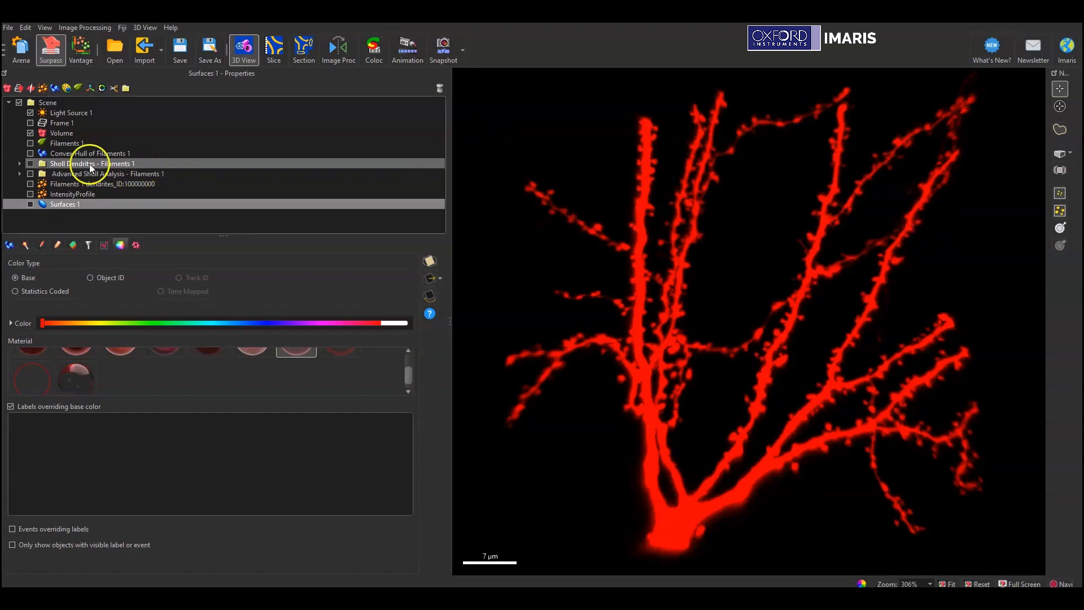
Hide and reshow the Volume to compare the backgrounds, and enable Transparent Background in the snapshot preferences
{"action": "left_click", "coordinate": [31, 133]}
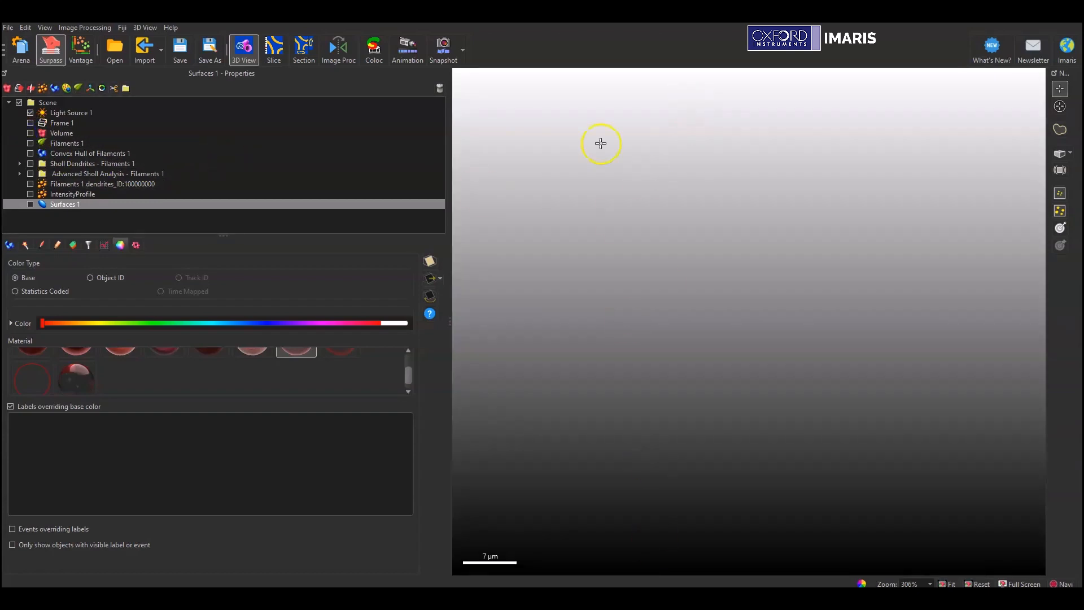
{"action": "left_click", "coordinate": [30, 133]}
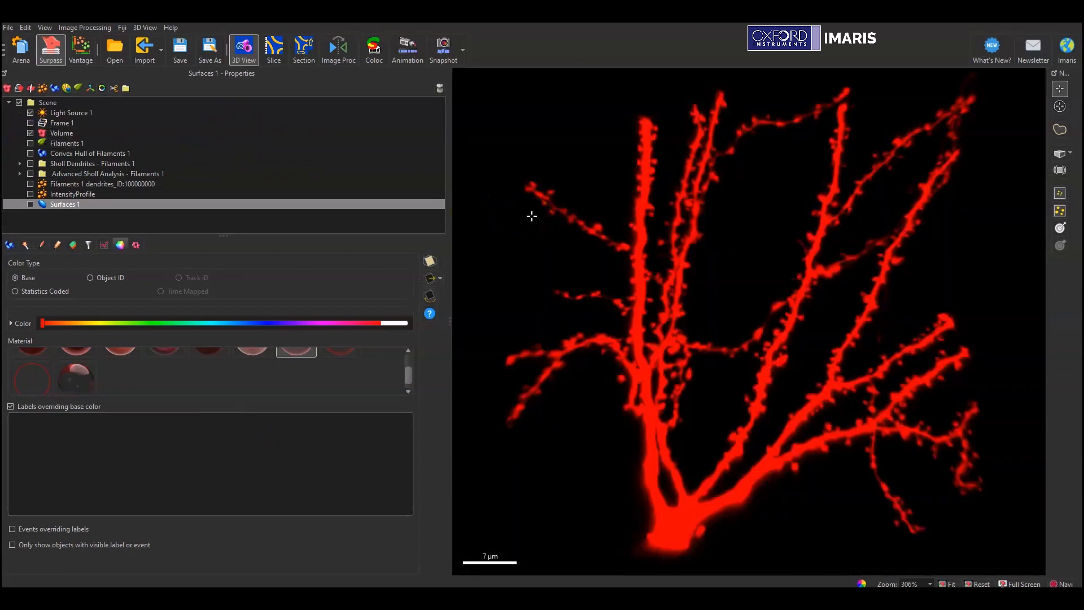
{"action": "left_click", "coordinate": [462, 50]}
{"action": "left_click", "coordinate": [466, 100]}
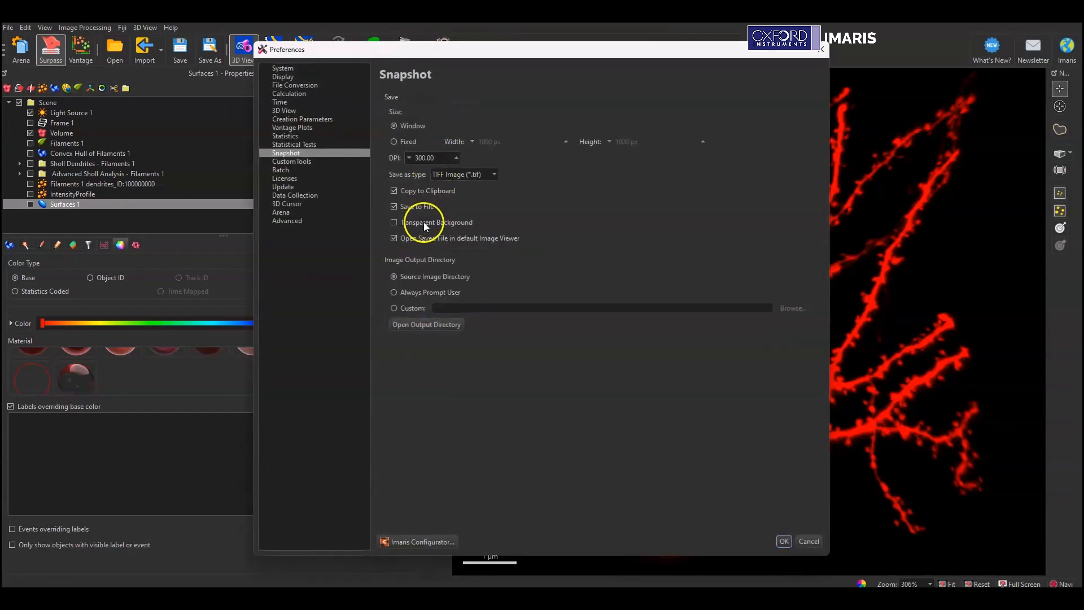
{"action": "left_click", "coordinate": [784, 541]}
Capture the volume with a transparent background and paste the snapshot onto the PowerPoint slide below the first image
{"action": "left_click", "coordinate": [438, 51]}
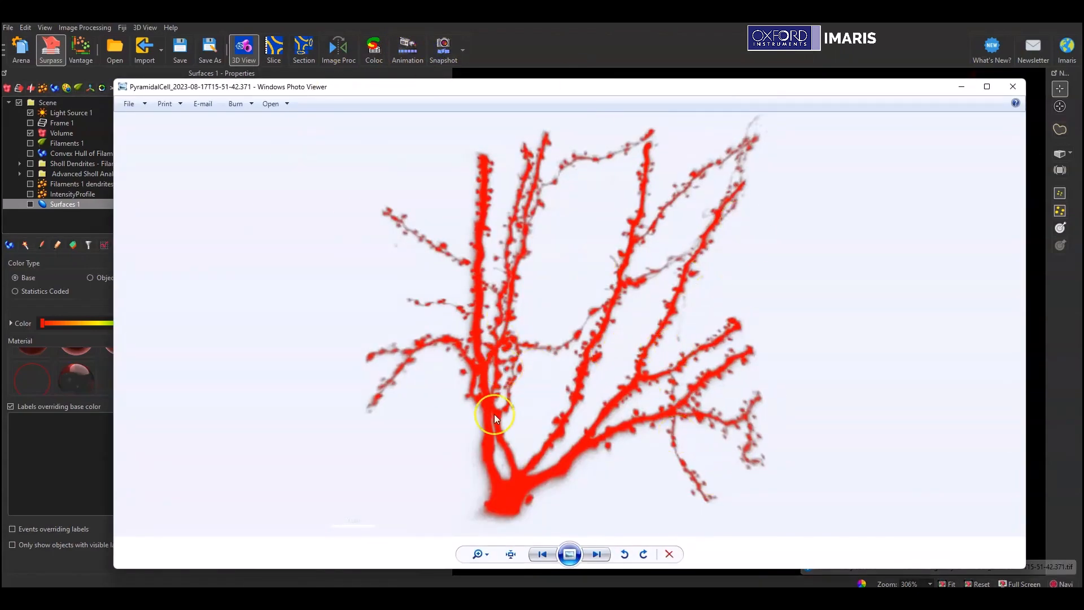
{"action": "left_click", "coordinate": [1013, 87]}
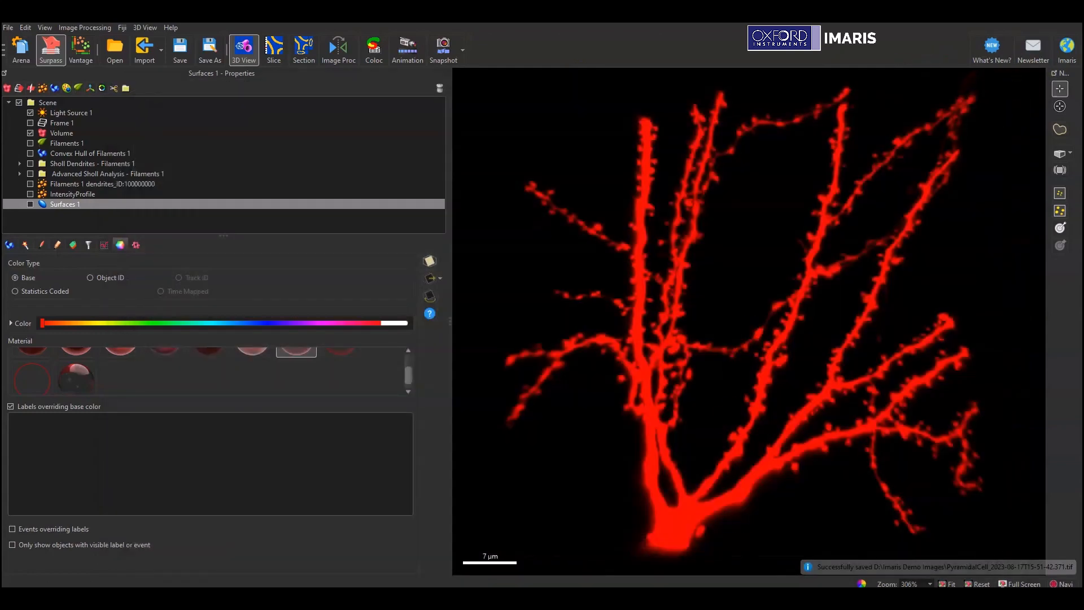
{"action": "left_click", "coordinate": [723, 579]}
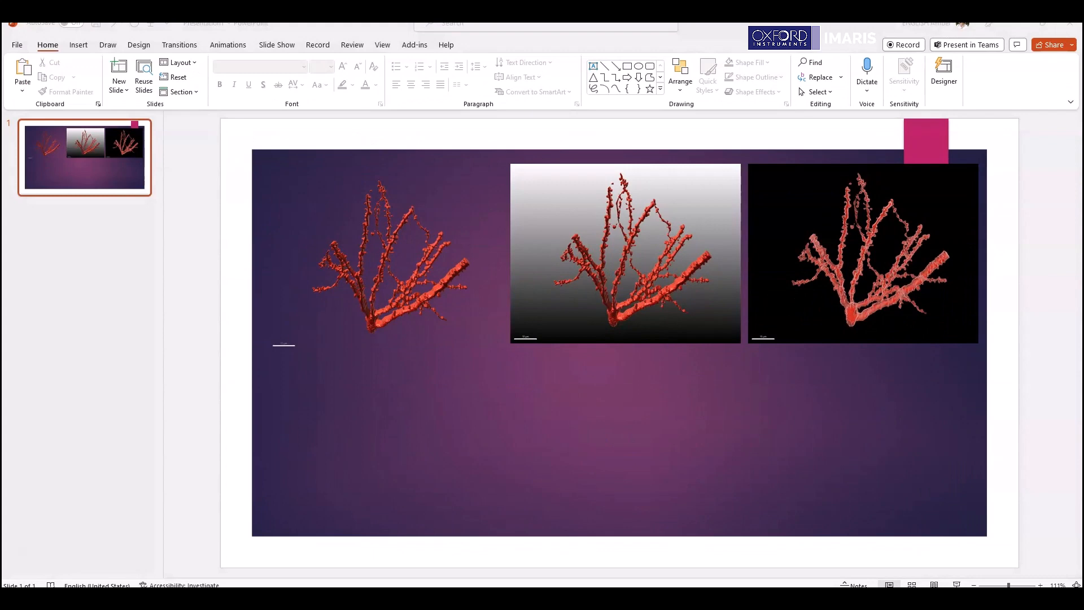
{"action": "key", "text": "ctrl+v"}
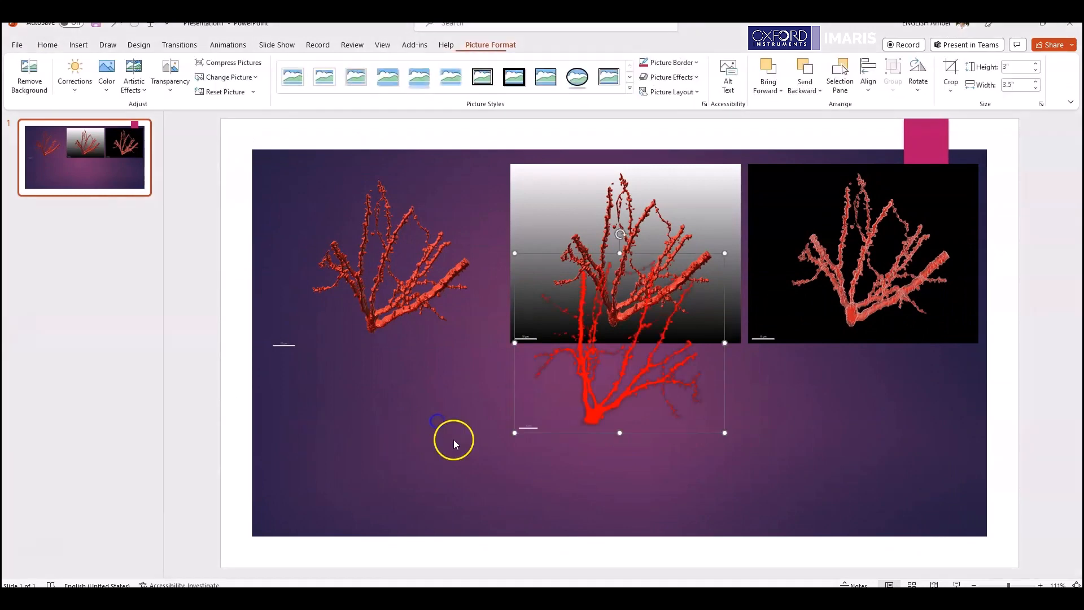
{"action": "left_click_drag", "start_coordinate": [593, 368], "coordinate": [389, 428]}
{"action": "left_click", "coordinate": [537, 415]}
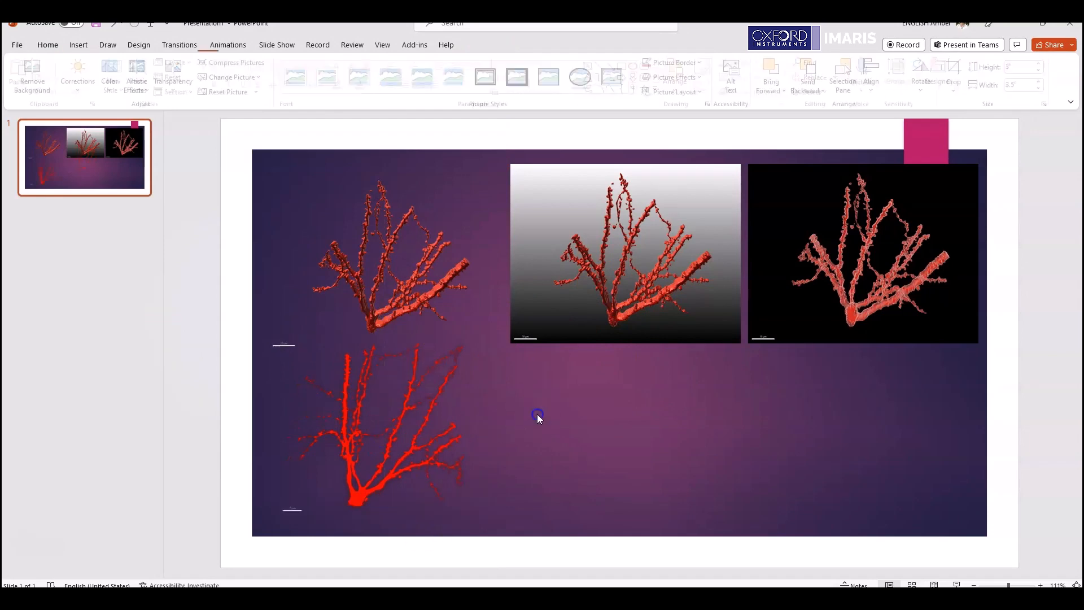
Return to Imaris and disable Transparent Background in the snapshot preferences
{"action": "left_click", "coordinate": [1015, 25]}
{"action": "left_click", "coordinate": [444, 48]}
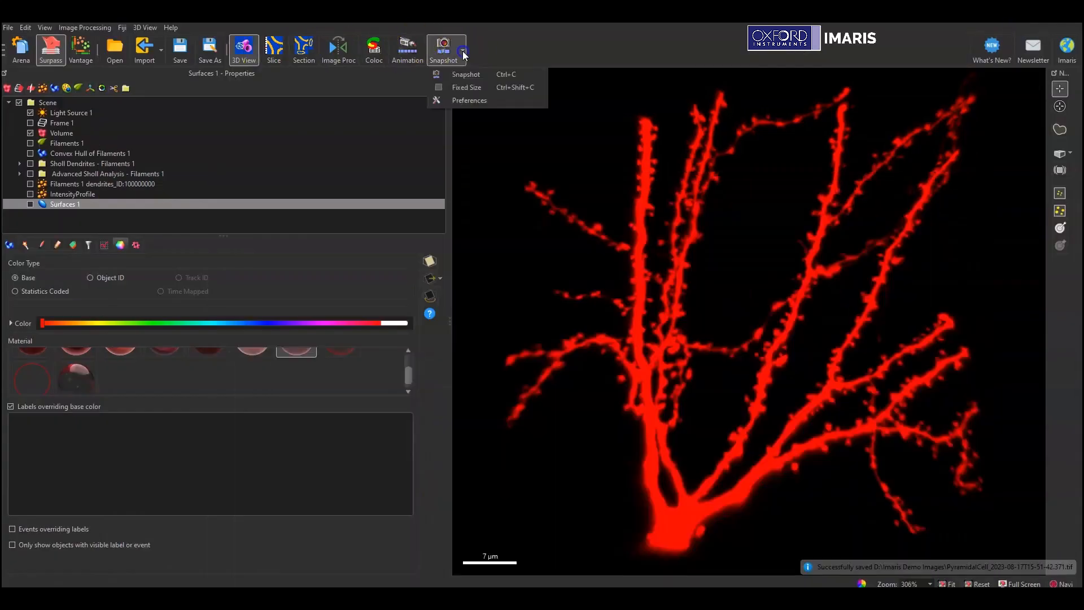
{"action": "left_click", "coordinate": [473, 103]}
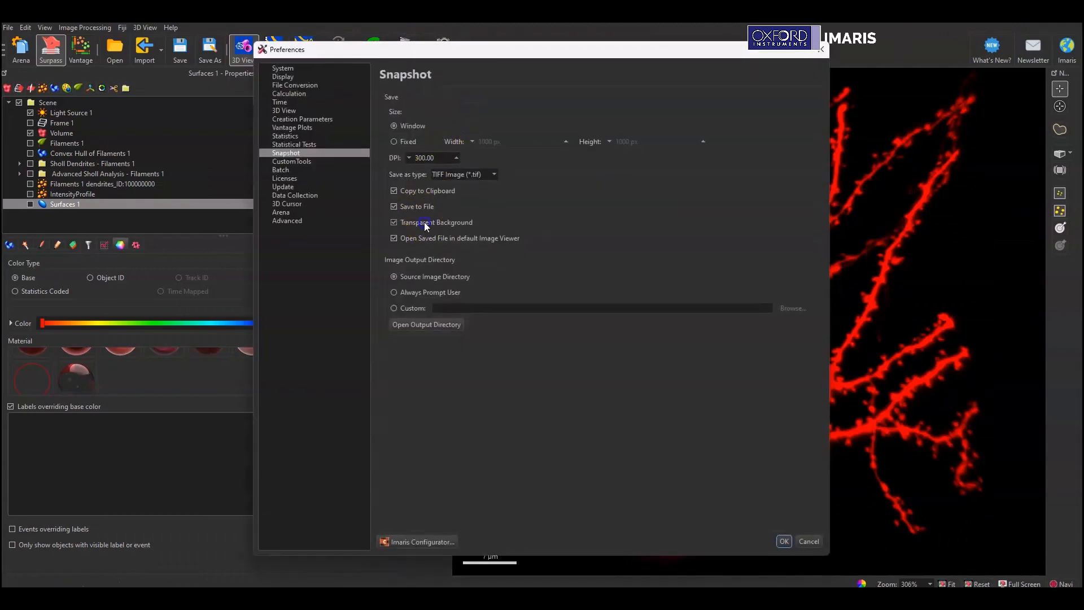
{"action": "left_click", "coordinate": [784, 542]}
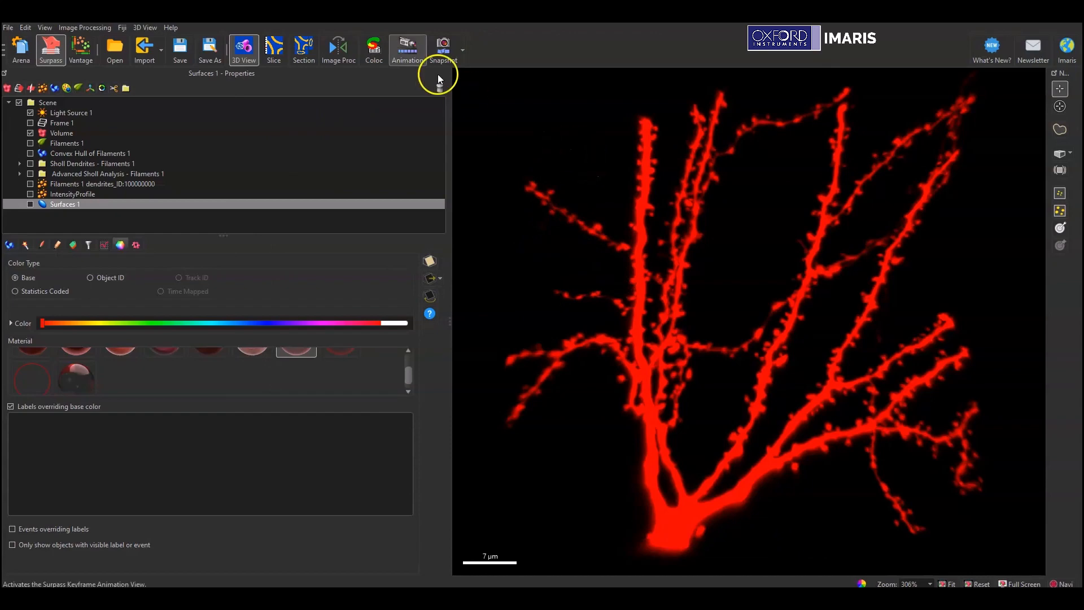
Capture the volume on its black background and paste the snapshot onto the PowerPoint slide beside the transparent volume image
{"action": "left_click", "coordinate": [462, 51]}
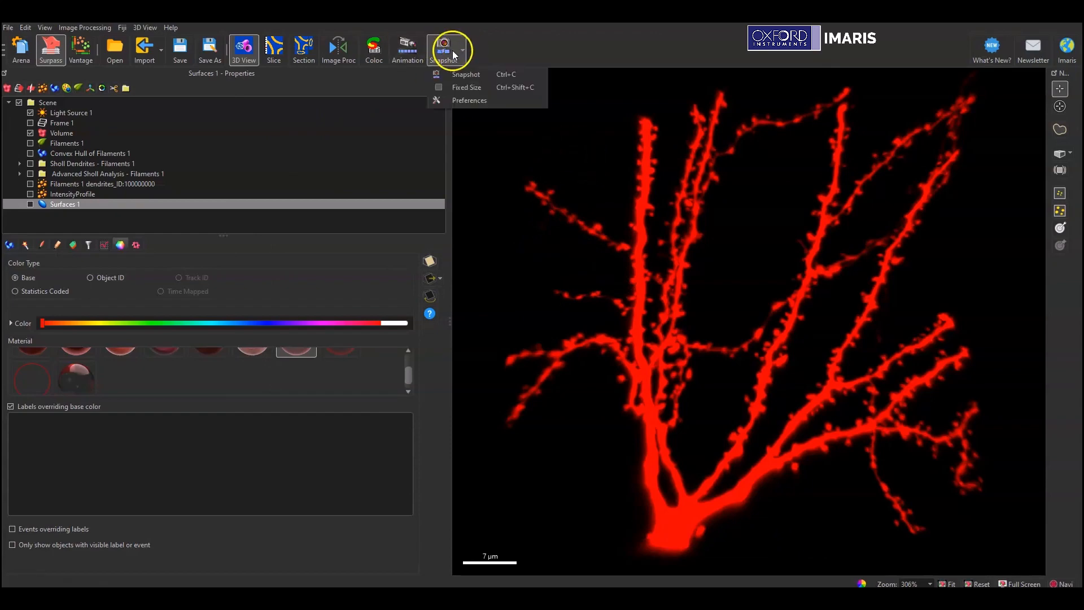
{"action": "left_click", "coordinate": [449, 51]}
{"action": "left_click", "coordinate": [444, 53]}
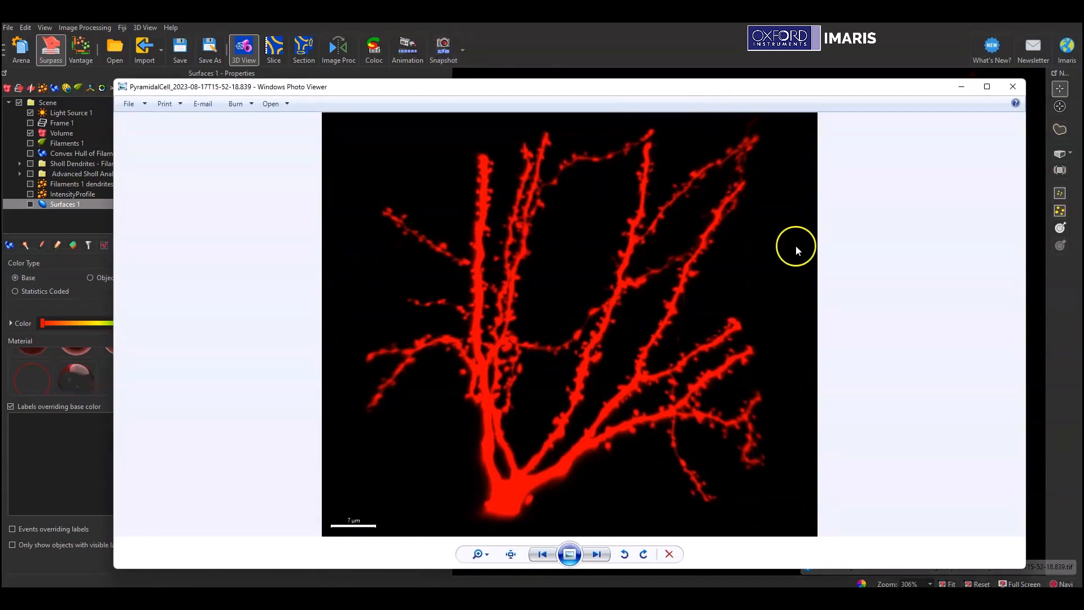
{"action": "left_click", "coordinate": [1013, 87]}
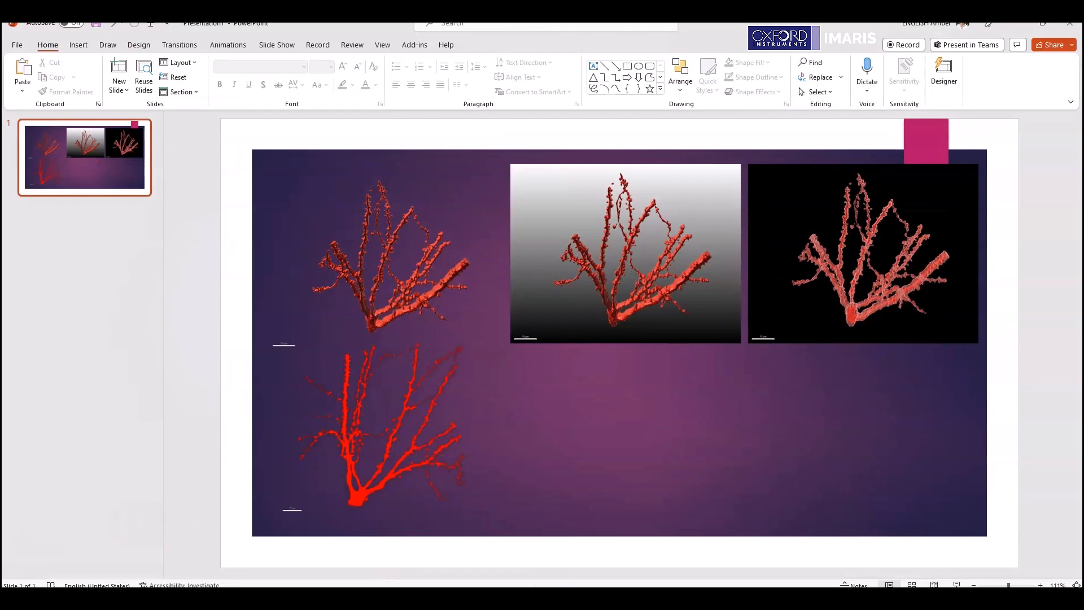
{"action": "key", "text": "alt+Tab"}
{"action": "left_click_drag", "start_coordinate": [500, 449], "coordinate": [601, 426]}
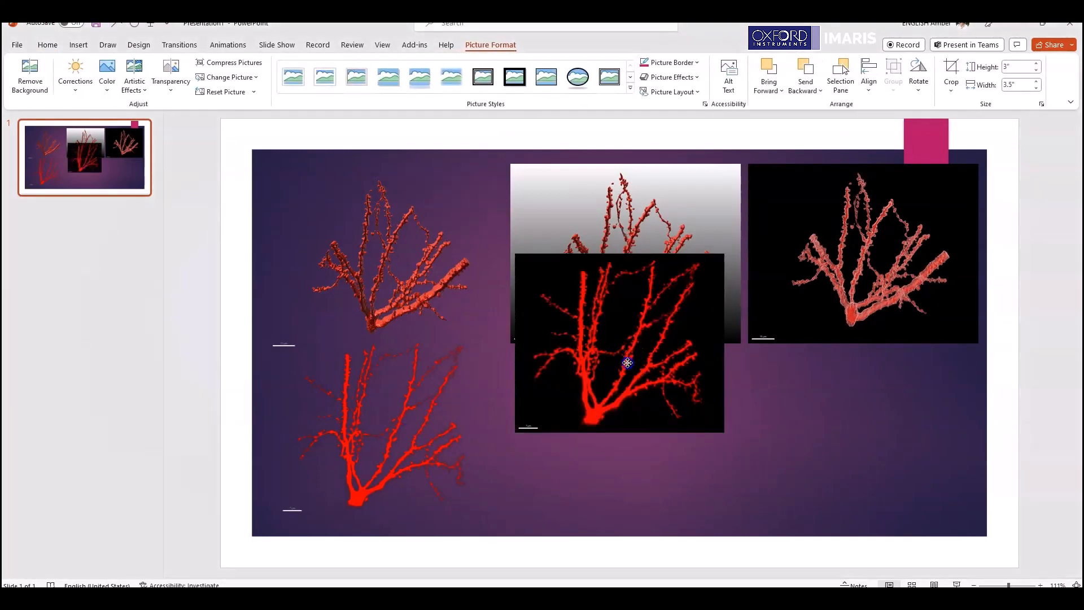
{"action": "left_click_drag", "start_coordinate": [625, 363], "coordinate": [616, 449]}
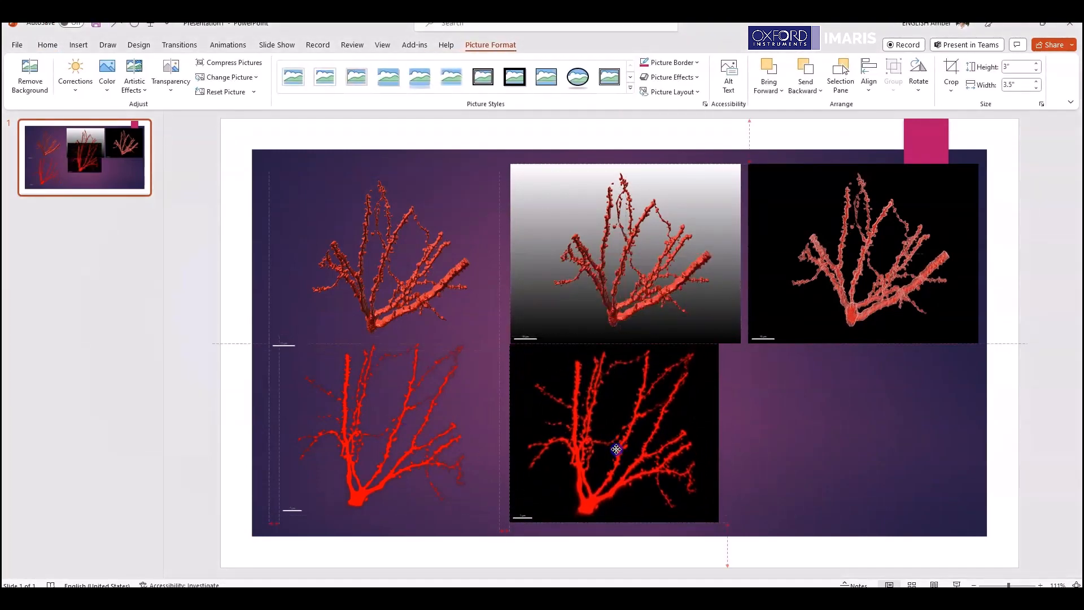
{"action": "left_click", "coordinate": [798, 446]}
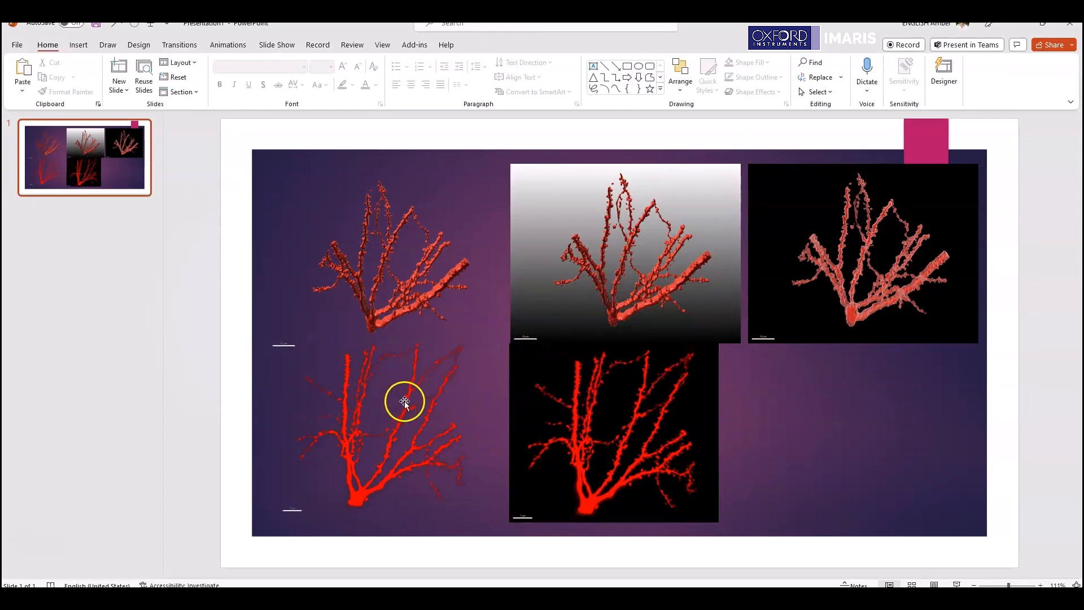
Nudge the transparent volume image slightly down and the gradient-background image slightly up on the slide
{"action": "left_click", "coordinate": [457, 417]}
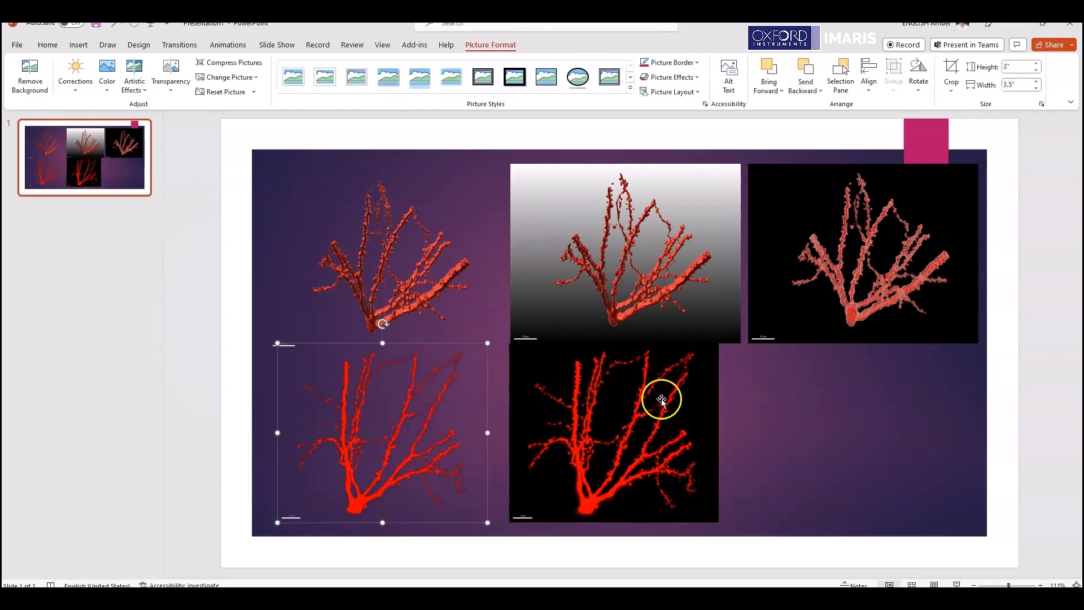
{"action": "left_click_drag", "start_coordinate": [626, 247], "coordinate": [619, 240]}
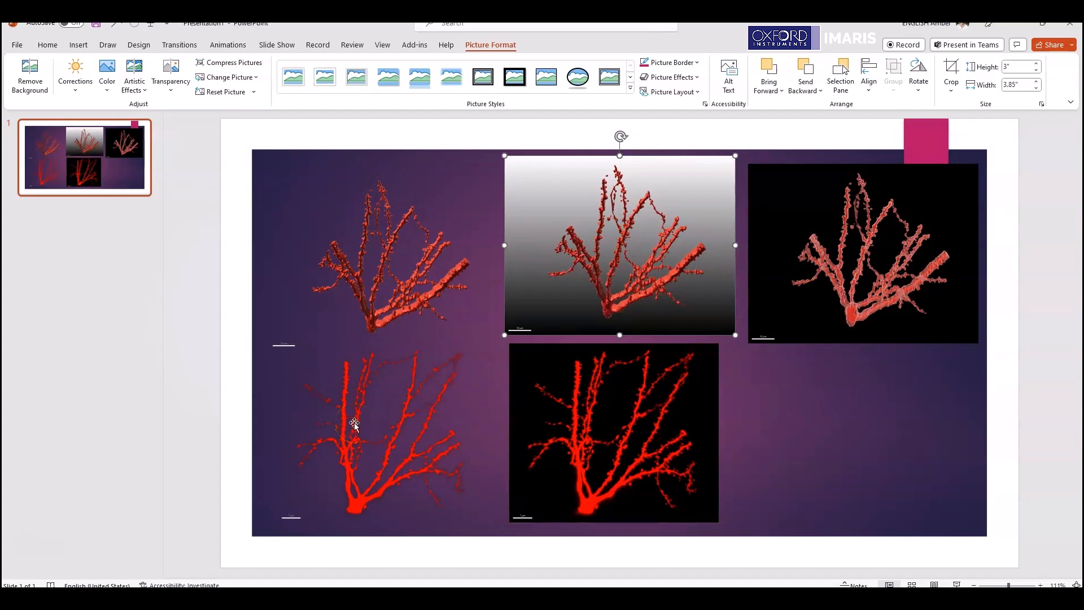
{"action": "left_click", "coordinate": [886, 432]}
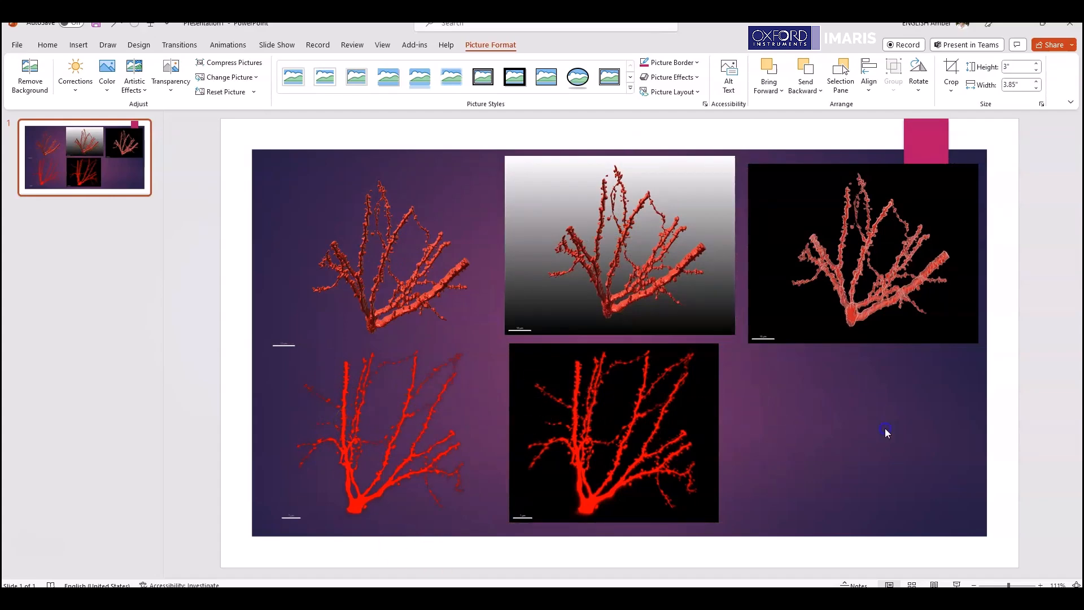
Return to Imaris and go back to the Arena without saving the changes to PyramidalCell.ims
{"action": "left_click", "coordinate": [1017, 29]}
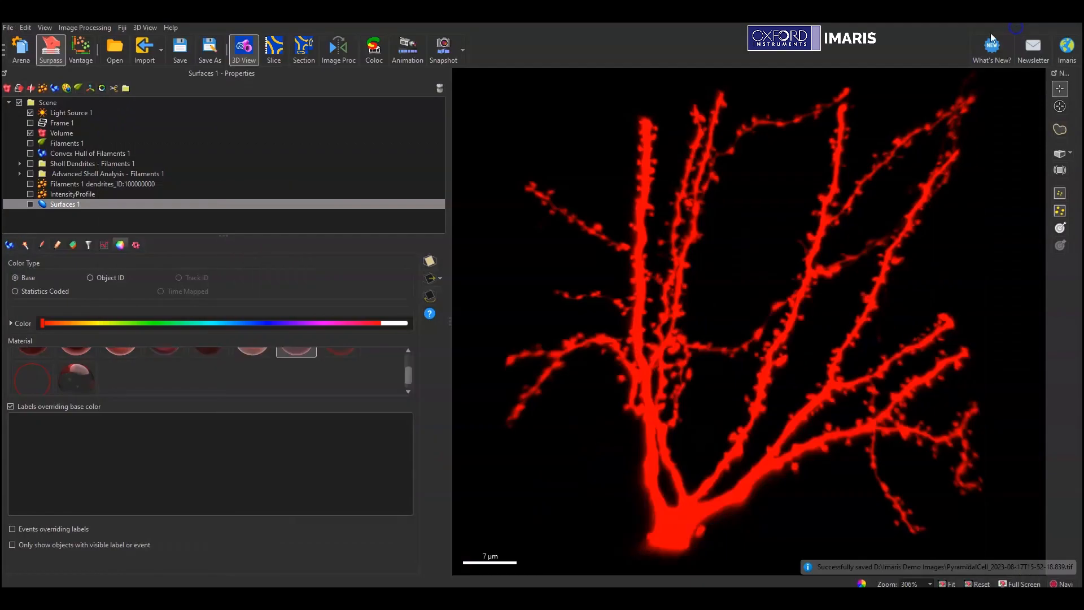
{"action": "left_click", "coordinate": [30, 52]}
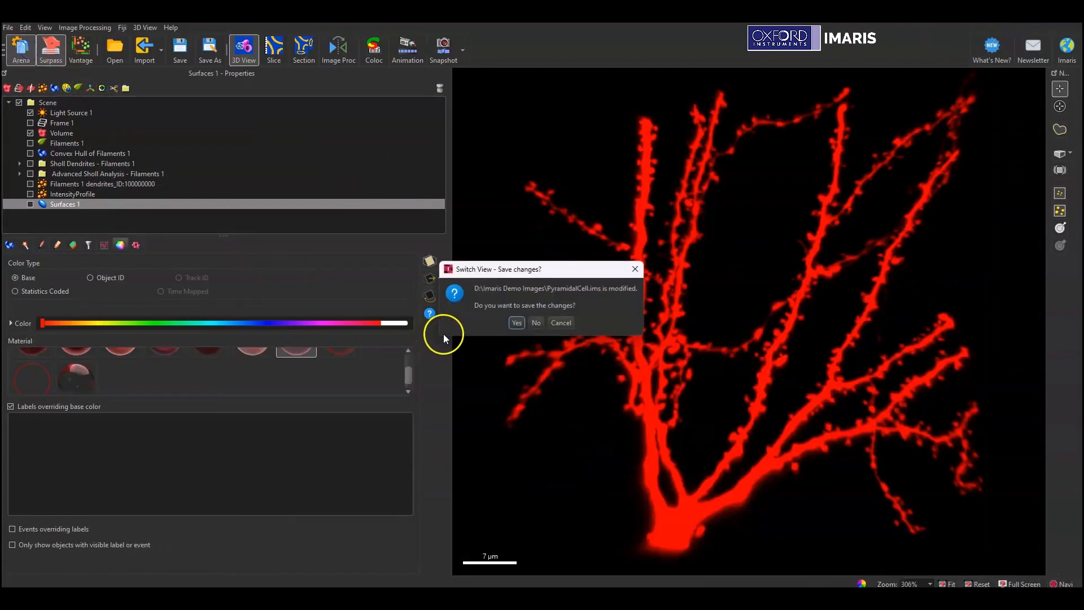
{"action": "left_click", "coordinate": [534, 322]}
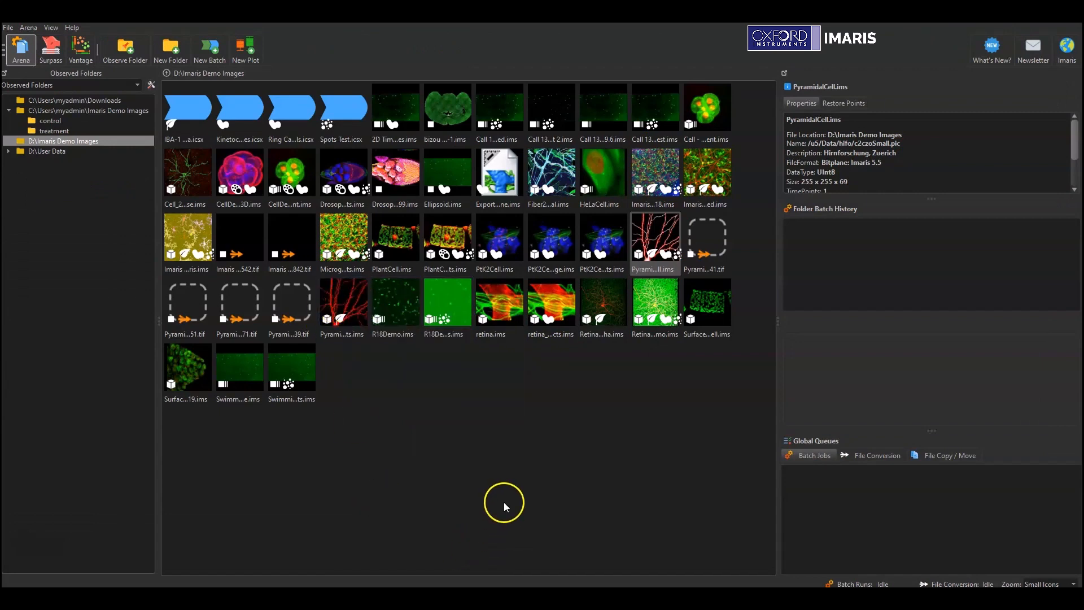
Open the microglia image from the Arena, hide the IBA-1 microglia filaments and surfaces, and show the Volume
{"action": "double_click", "coordinate": [195, 222]}
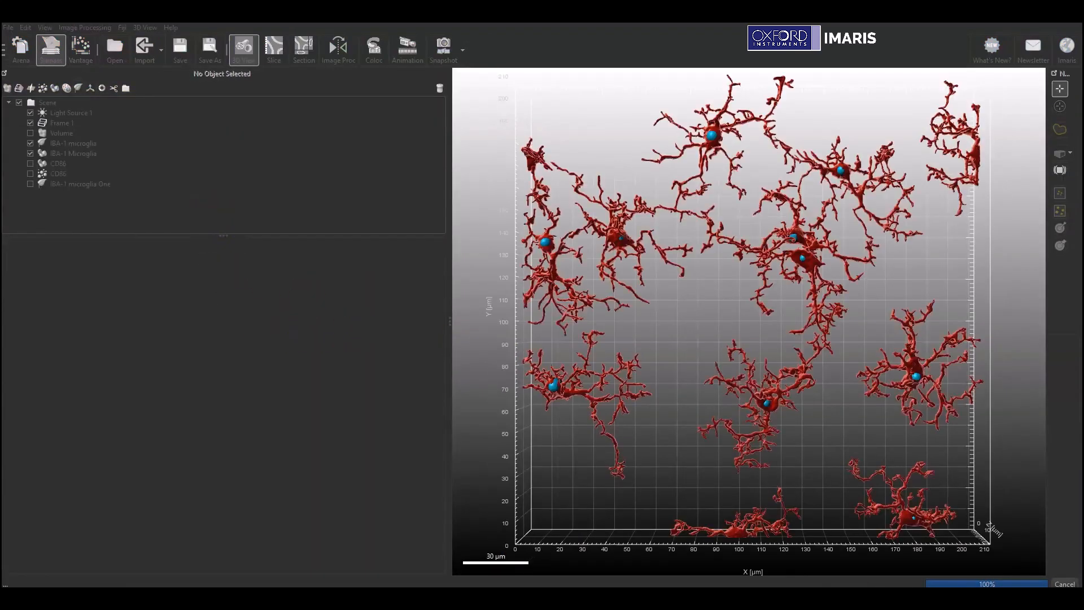
{"action": "left_click", "coordinate": [30, 144]}
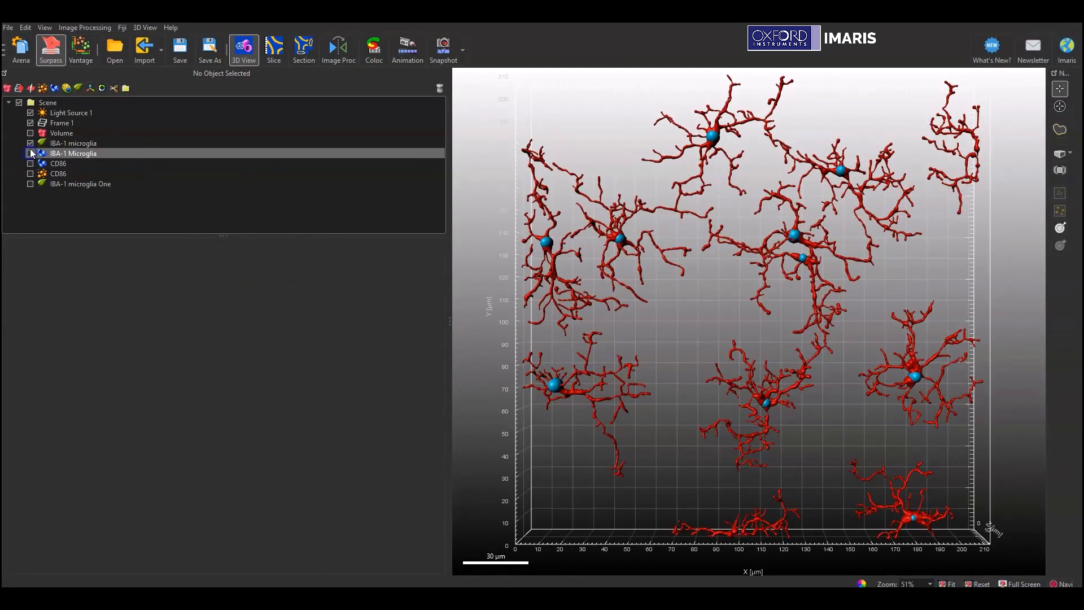
{"action": "left_click", "coordinate": [35, 134]}
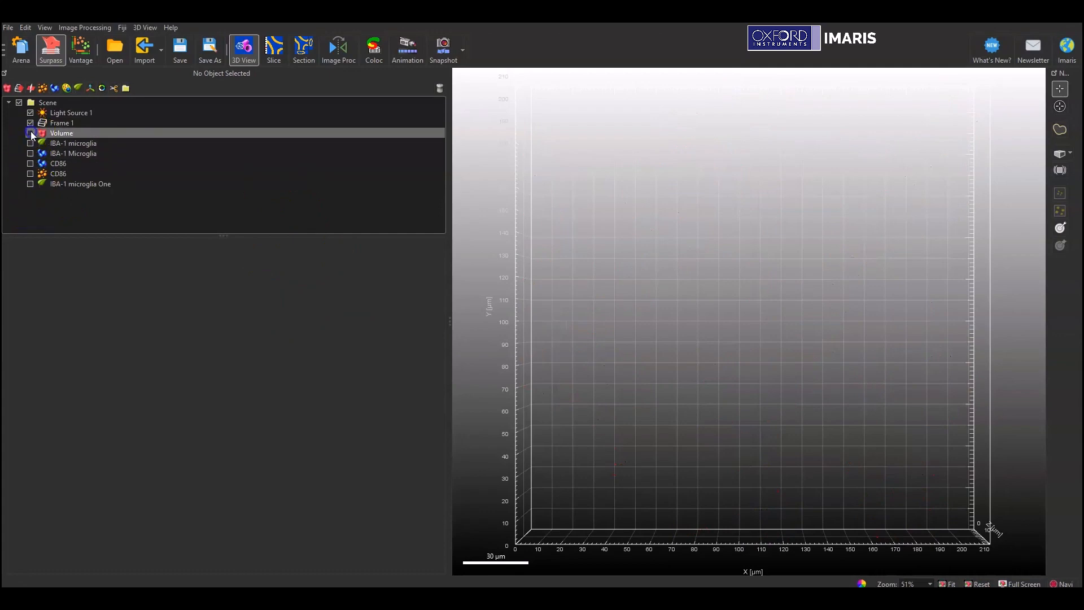
{"action": "left_click", "coordinate": [31, 133]}
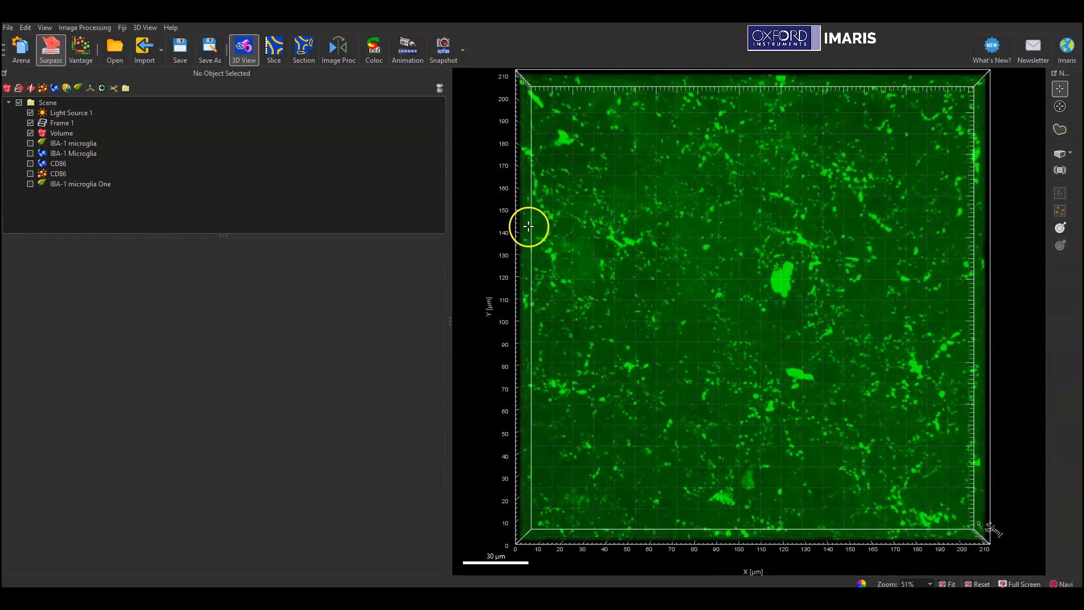
Check the Transparent Background setting in the snapshot preferences and accept the preferences as they are
{"action": "left_click", "coordinate": [463, 50]}
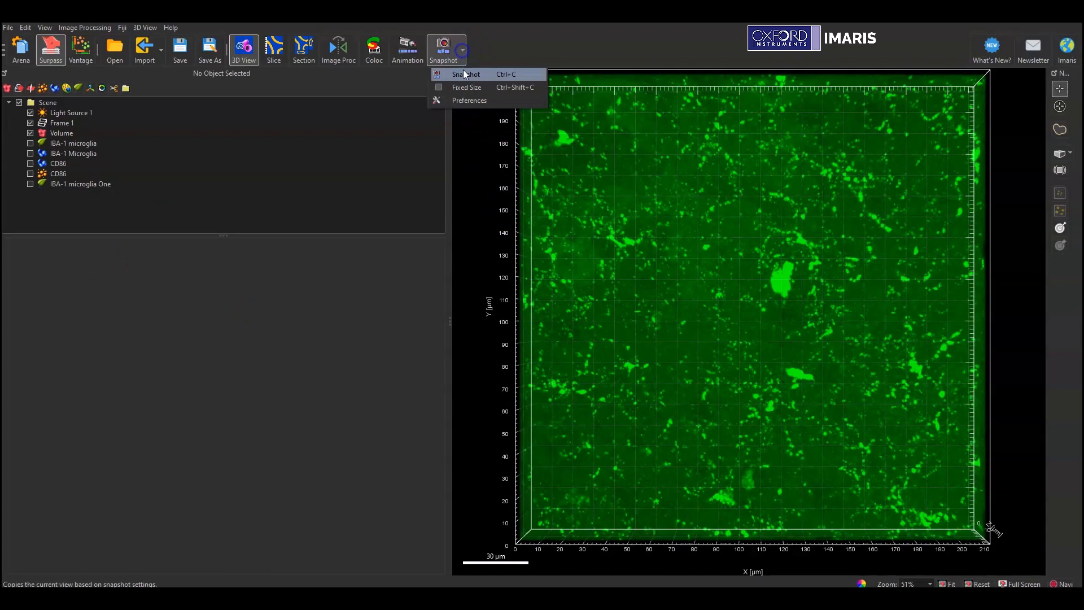
{"action": "left_click", "coordinate": [473, 101]}
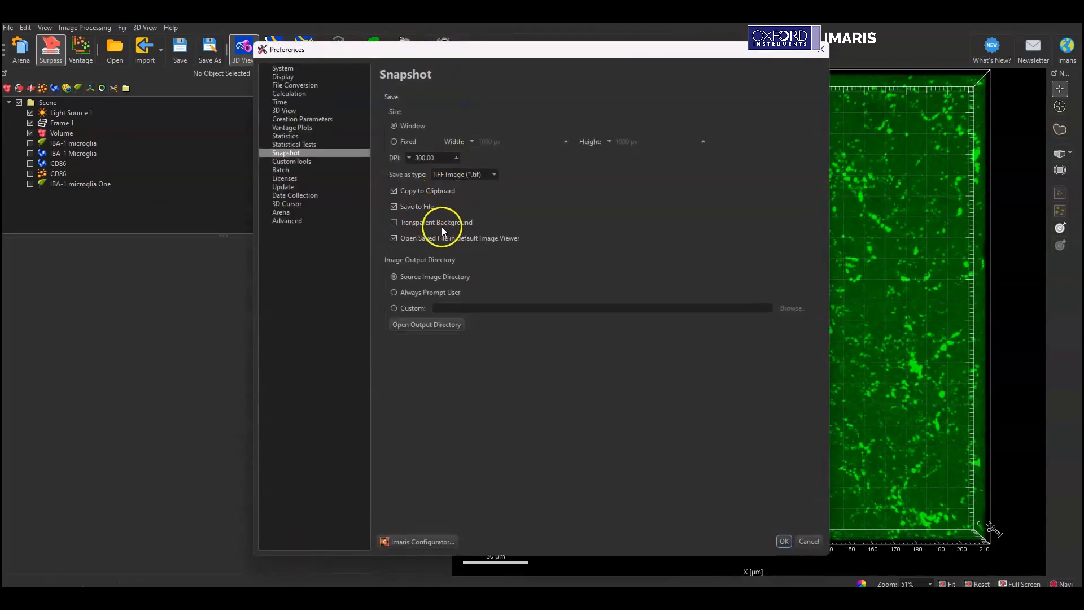
{"action": "left_click", "coordinate": [784, 543]}
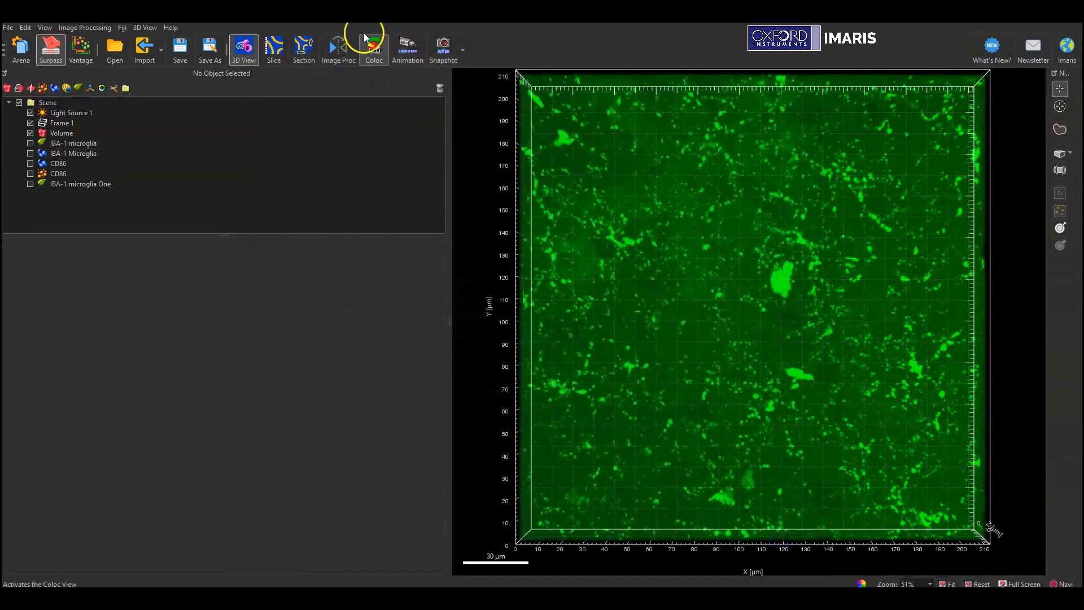
Capture the green volume and paste the snapshot into the slide's empty space in PowerPoint, below the black-background surface image
{"action": "left_click", "coordinate": [440, 51]}
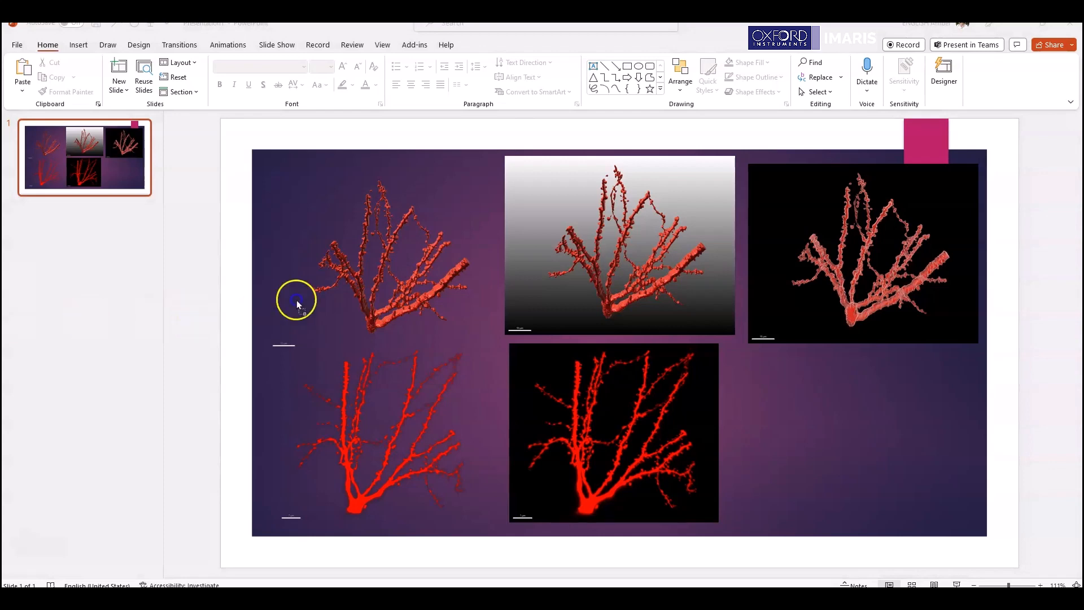
{"action": "key", "text": "ctrl+v"}
{"action": "left_click_drag", "start_coordinate": [557, 322], "coordinate": [830, 416]}
{"action": "left_click", "coordinate": [919, 468]}
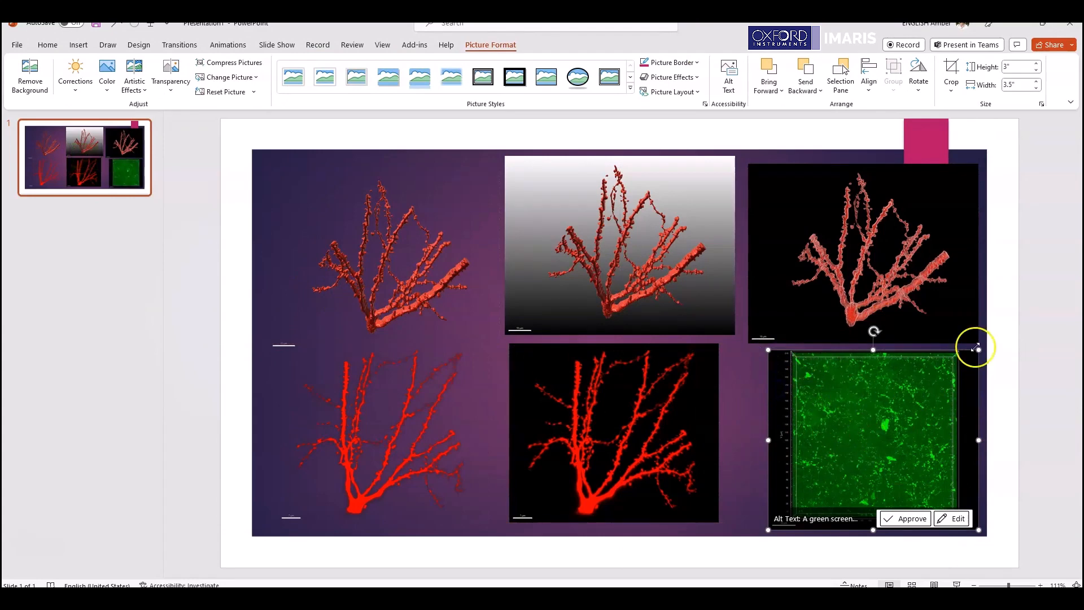
{"action": "left_click", "coordinate": [991, 319]}
{"action": "mouse_move", "coordinate": [849, 403]}
{"action": "left_mouse_down"}
{"action": "mouse_move", "coordinate": [867, 447]}
{"action": "mouse_move", "coordinate": [833, 401]}
{"action": "left_mouse_up"}
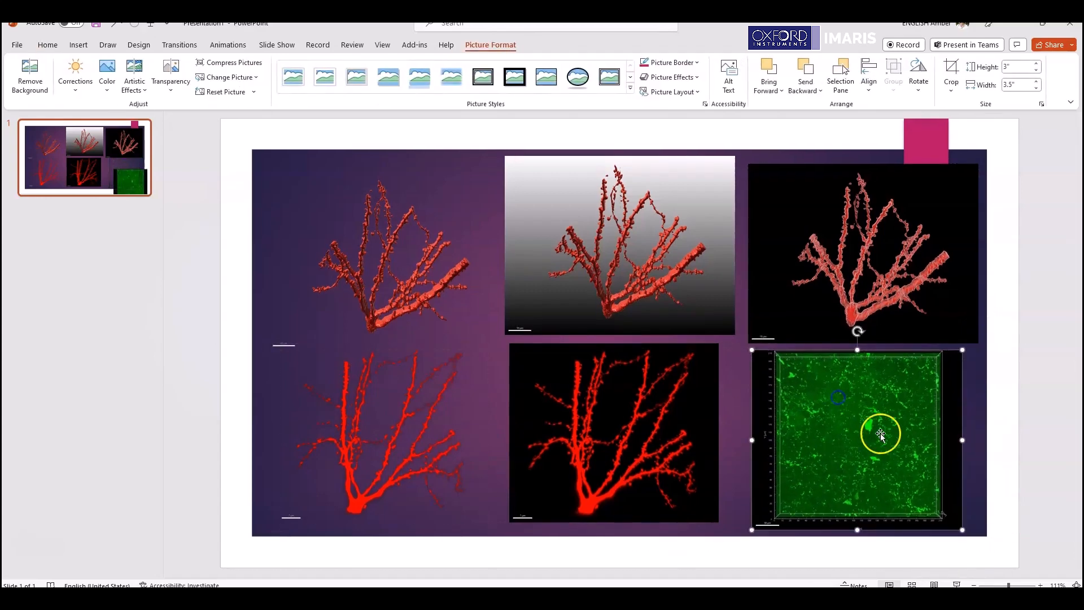